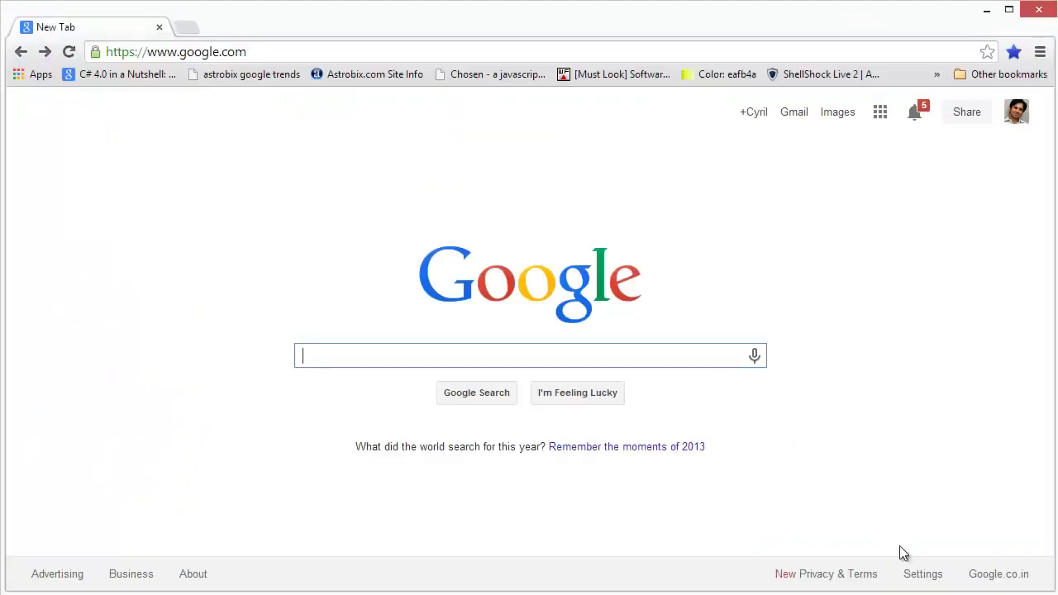
Search Google for '2014 calendars' and scroll down to the related searches at the bottom.
{"action": "type", "text": "20"}
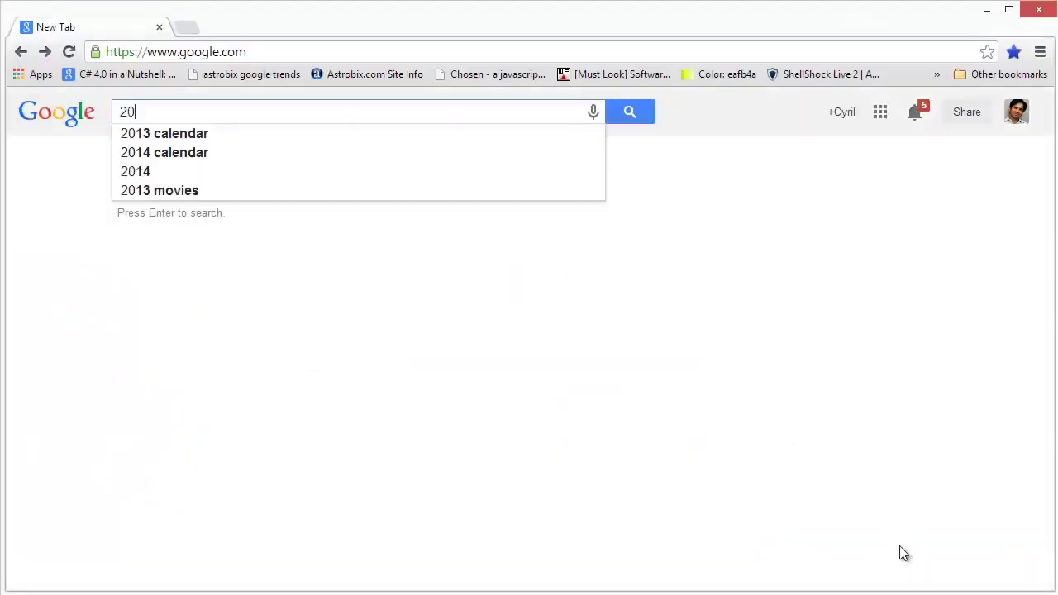
{"action": "type", "text": "14 calendars"}
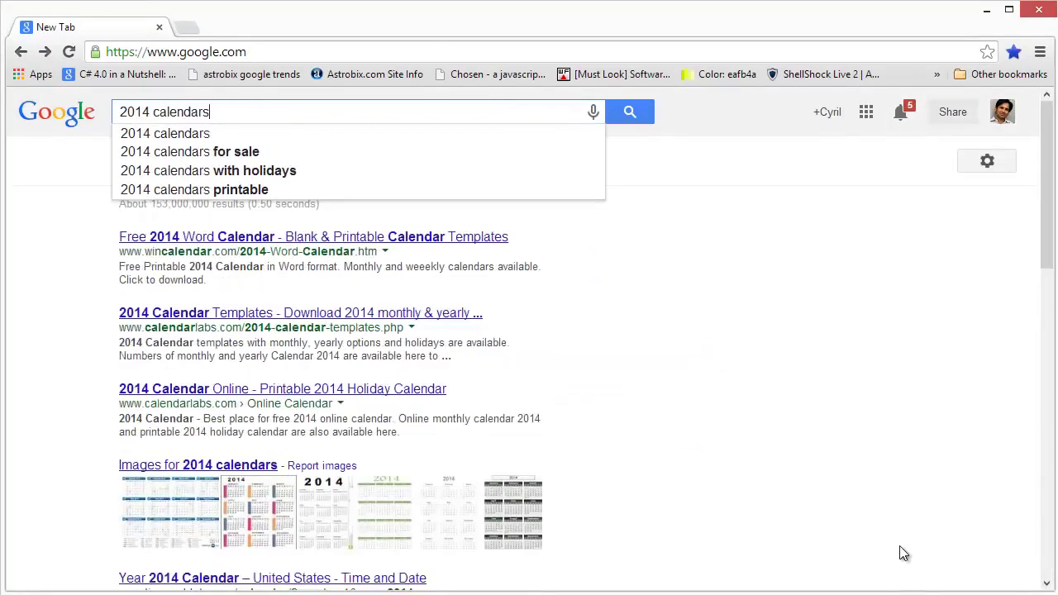
{"action": "key", "text": "Return"}
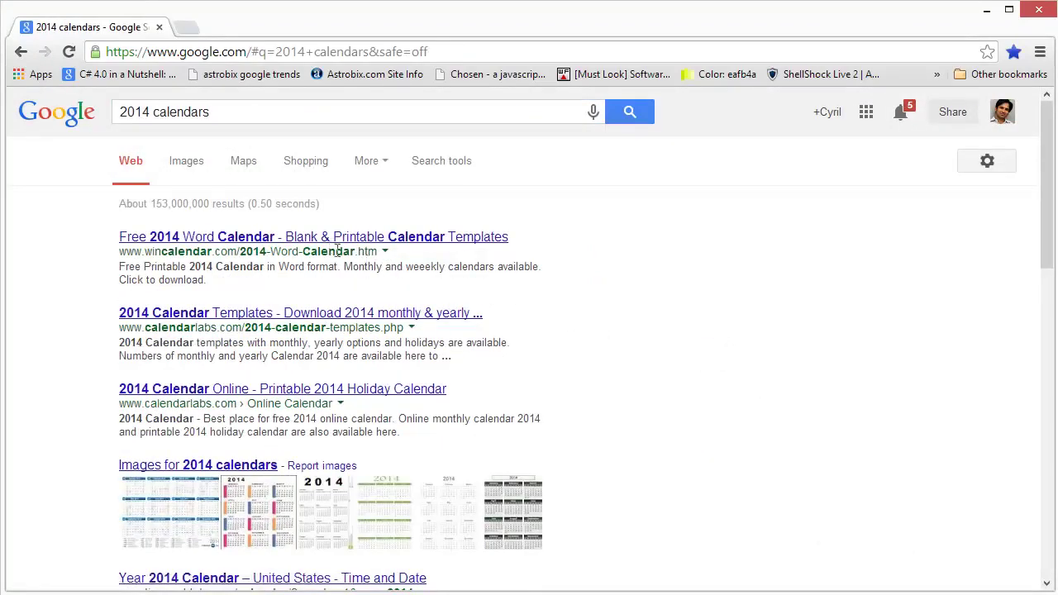
{"action": "scroll", "coordinate": [747, 317], "scroll_direction": "down", "scroll_amount": 3}
{"action": "scroll", "coordinate": [747, 317], "scroll_direction": "down", "scroll_amount": 8}
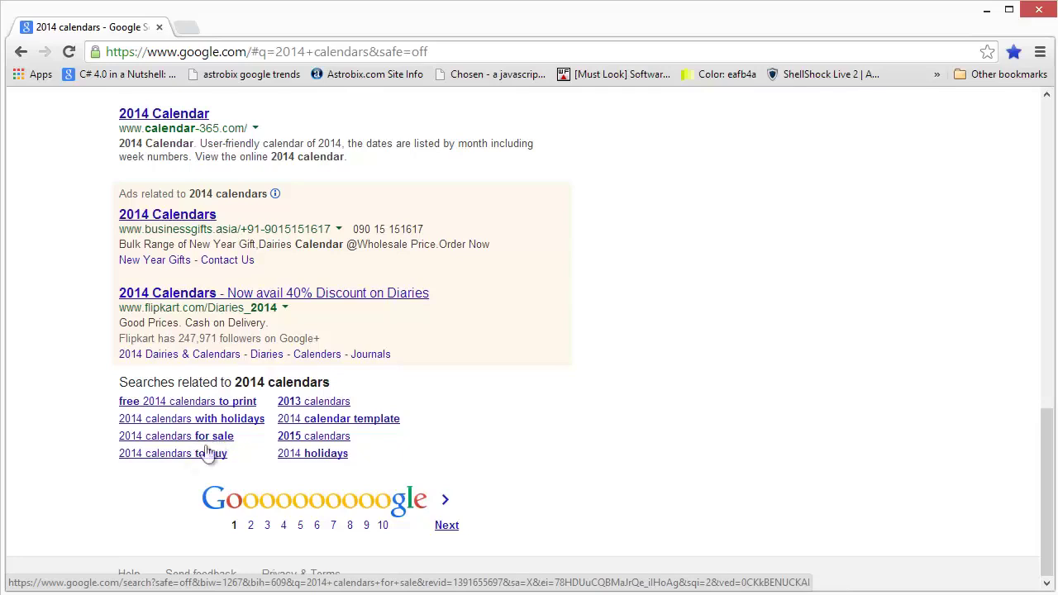
Open the '2014 holidays' related search and scroll down and back up through its results.
{"action": "left_click", "coordinate": [317, 459]}
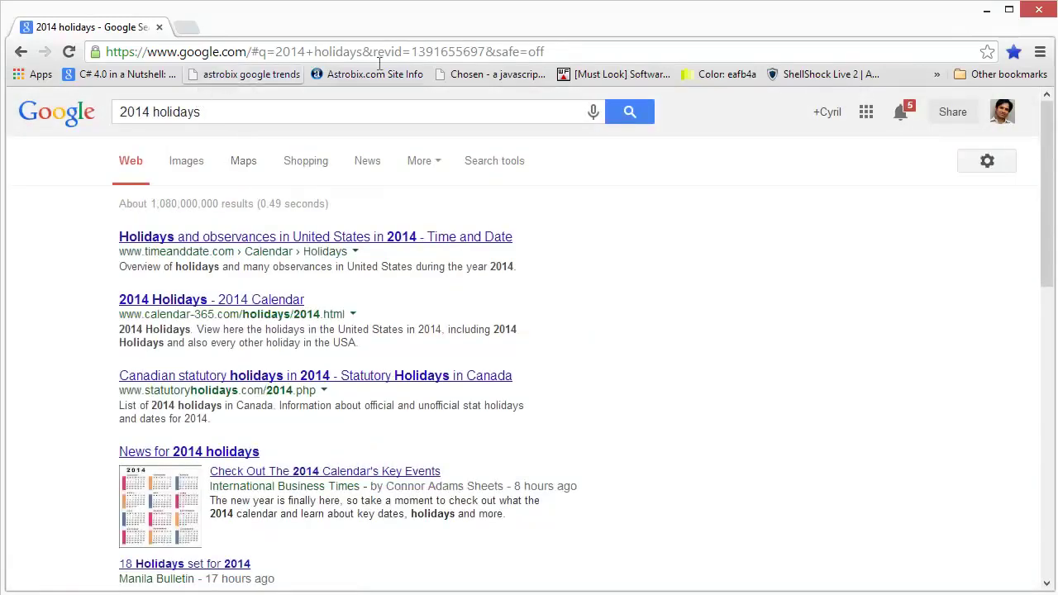
{"action": "scroll", "coordinate": [549, 382], "scroll_direction": "down", "scroll_amount": 4}
{"action": "scroll", "coordinate": [551, 386], "scroll_direction": "down", "scroll_amount": 5}
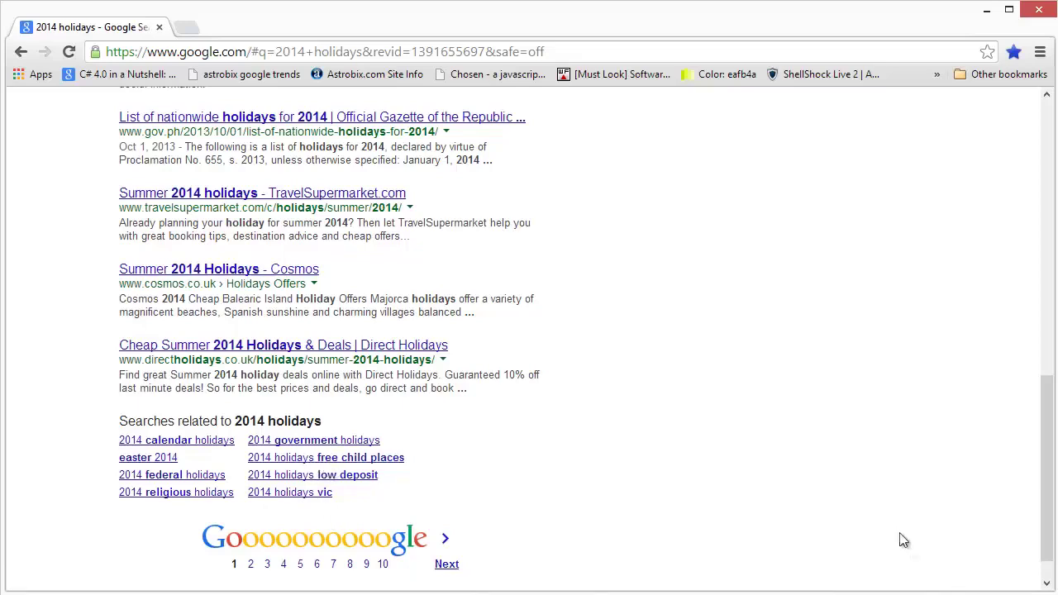
{"action": "scroll", "coordinate": [913, 505], "scroll_direction": "up", "scroll_amount": 2}
{"action": "scroll", "coordinate": [914, 509], "scroll_direction": "up", "scroll_amount": 7}
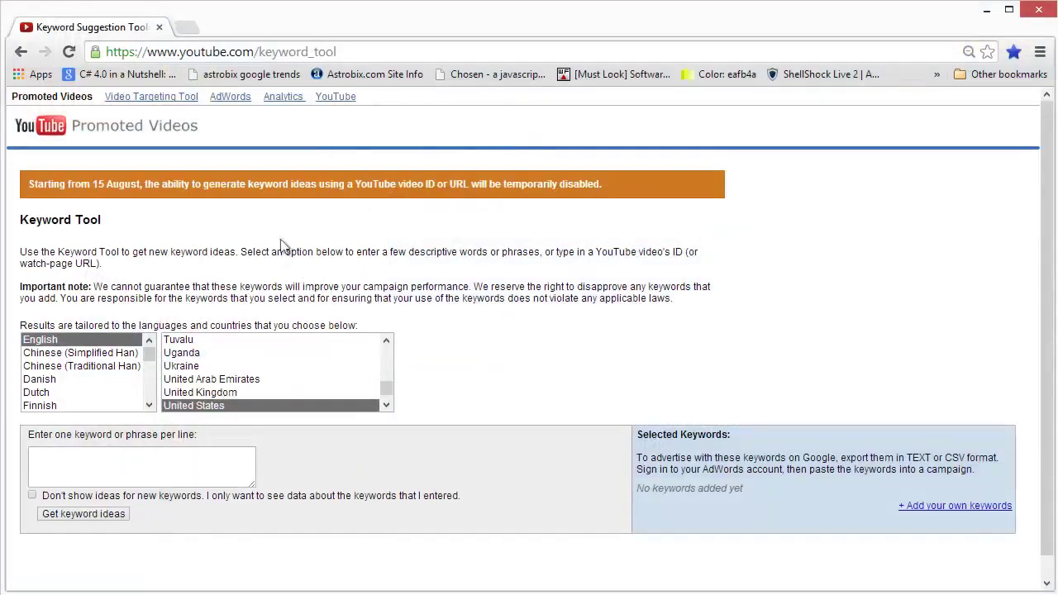
Tailor the keyword tool results to English and the United States, then ready the keyword box.
{"action": "left_click_drag", "start_coordinate": [350, 49], "coordinate": [97, 51]}
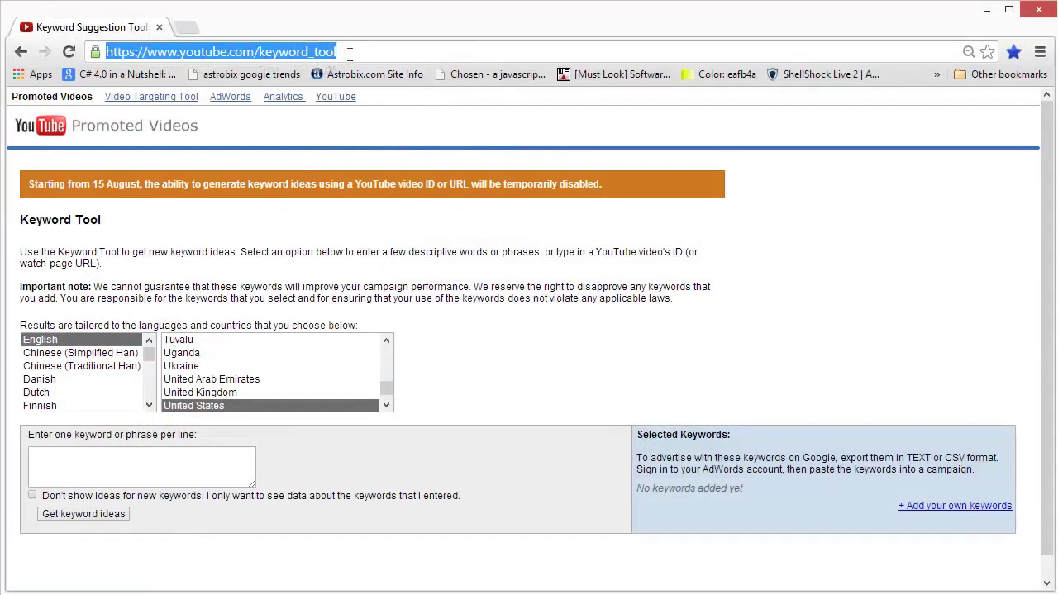
{"action": "left_click", "coordinate": [734, 381]}
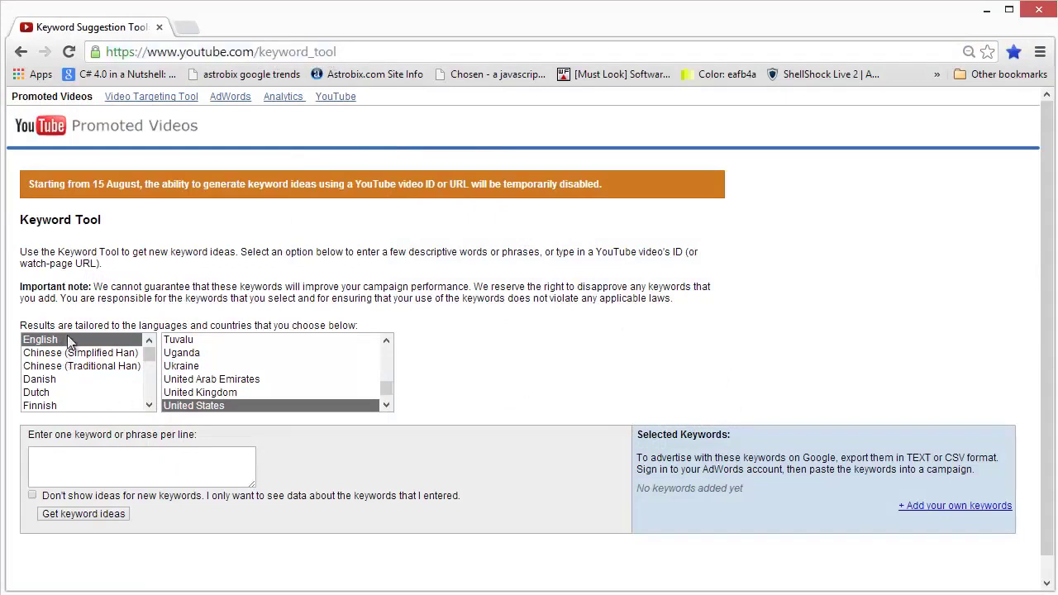
{"action": "left_click", "coordinate": [149, 357]}
{"action": "mouse_move", "coordinate": [149, 357]}
{"action": "left_mouse_down"}
{"action": "mouse_move", "coordinate": [148, 403]}
{"action": "mouse_move", "coordinate": [150, 351]}
{"action": "left_mouse_up"}
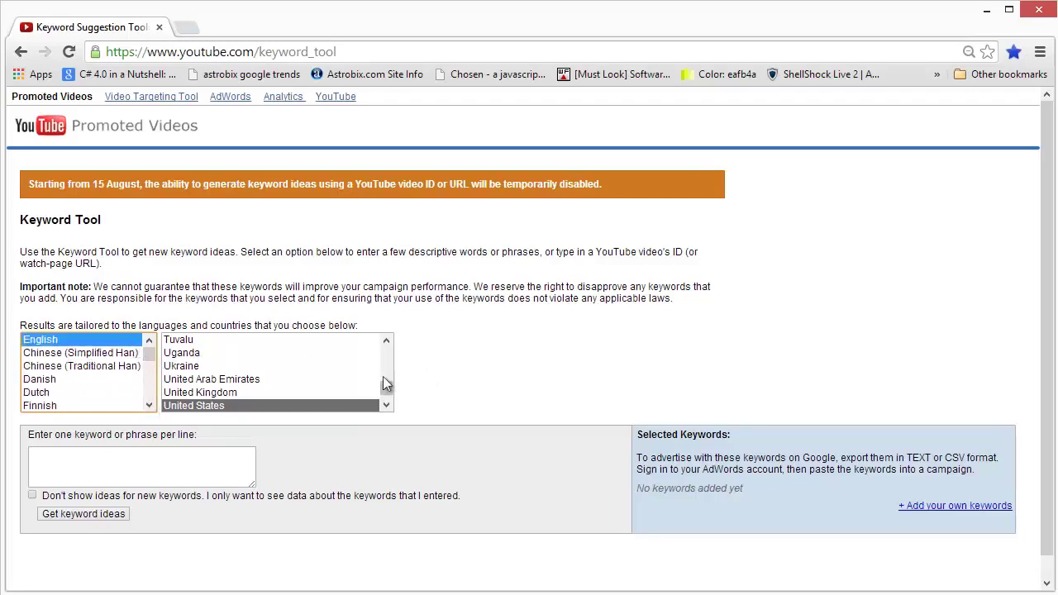
{"action": "mouse_move", "coordinate": [385, 387]}
{"action": "left_mouse_down"}
{"action": "mouse_move", "coordinate": [391, 357]}
{"action": "mouse_move", "coordinate": [385, 398]}
{"action": "mouse_move", "coordinate": [392, 371]}
{"action": "mouse_move", "coordinate": [389, 389]}
{"action": "left_mouse_up"}
{"action": "left_click", "coordinate": [206, 366]}
{"action": "left_click", "coordinate": [69, 457]}
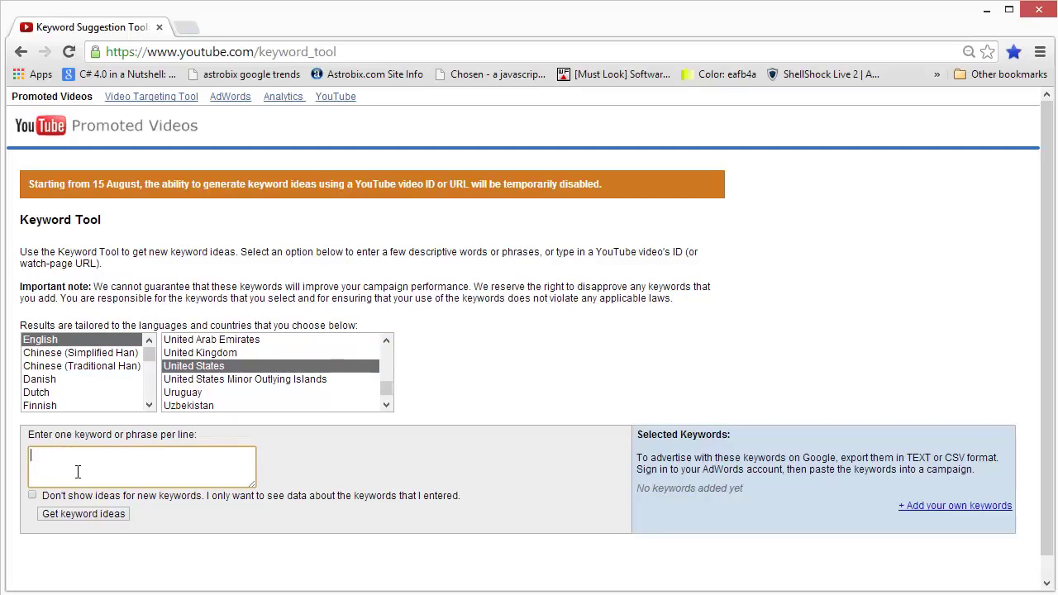
Get keyword ideas for '2014 calendar' and review the 54 suggestions with their monthly search volumes.
{"action": "type", "text": "2014 calendar"}
{"action": "left_click", "coordinate": [58, 516]}
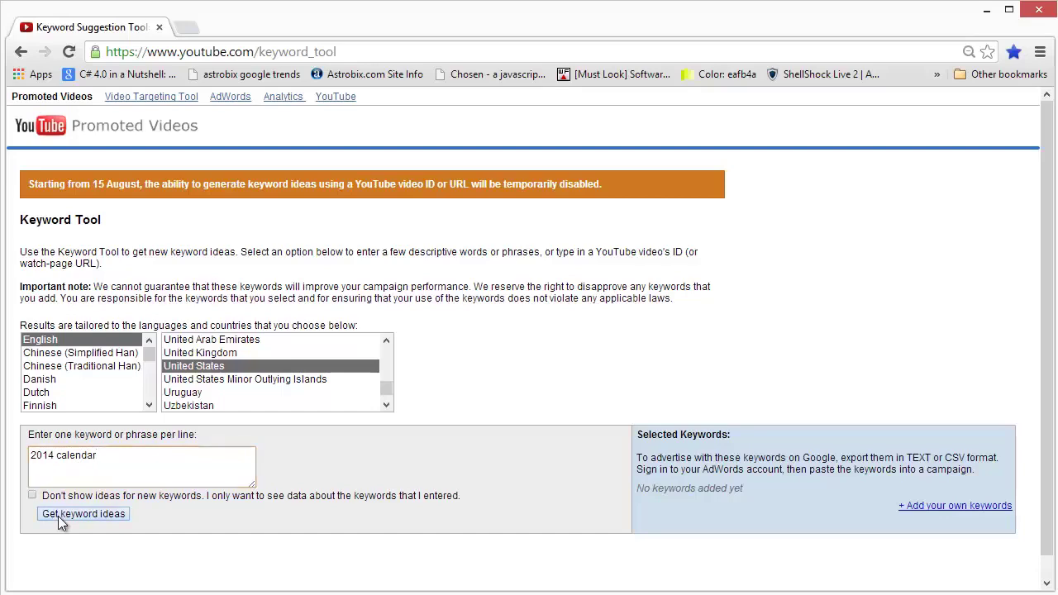
{"action": "scroll", "coordinate": [507, 458], "scroll_direction": "down", "scroll_amount": 3}
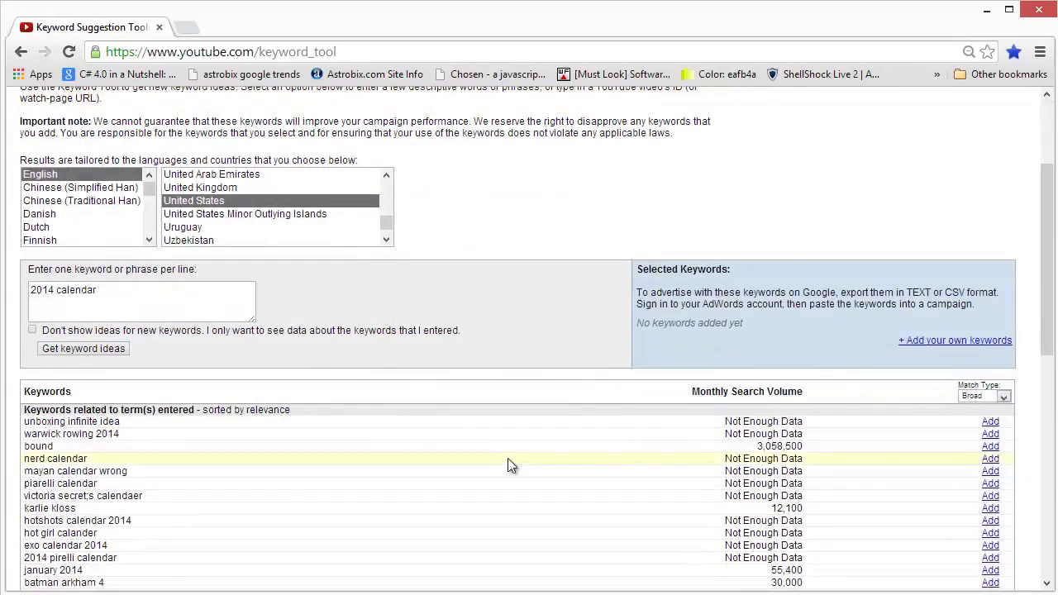
{"action": "scroll", "coordinate": [310, 386], "scroll_direction": "down", "scroll_amount": 6}
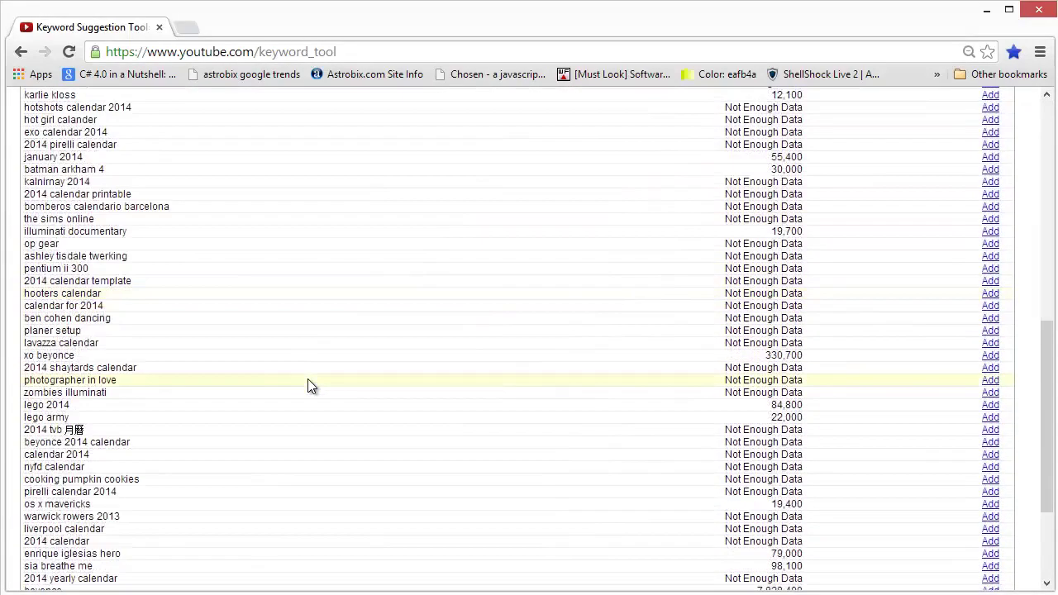
{"action": "scroll", "coordinate": [308, 378], "scroll_direction": "up", "scroll_amount": 5}
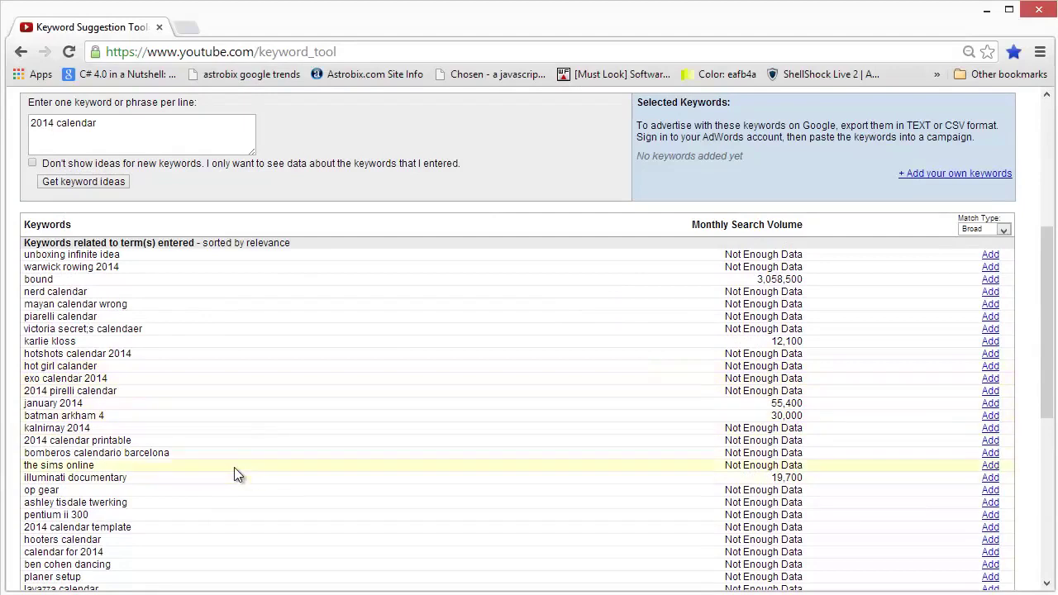
{"action": "scroll", "coordinate": [215, 463], "scroll_direction": "up", "scroll_amount": 1}
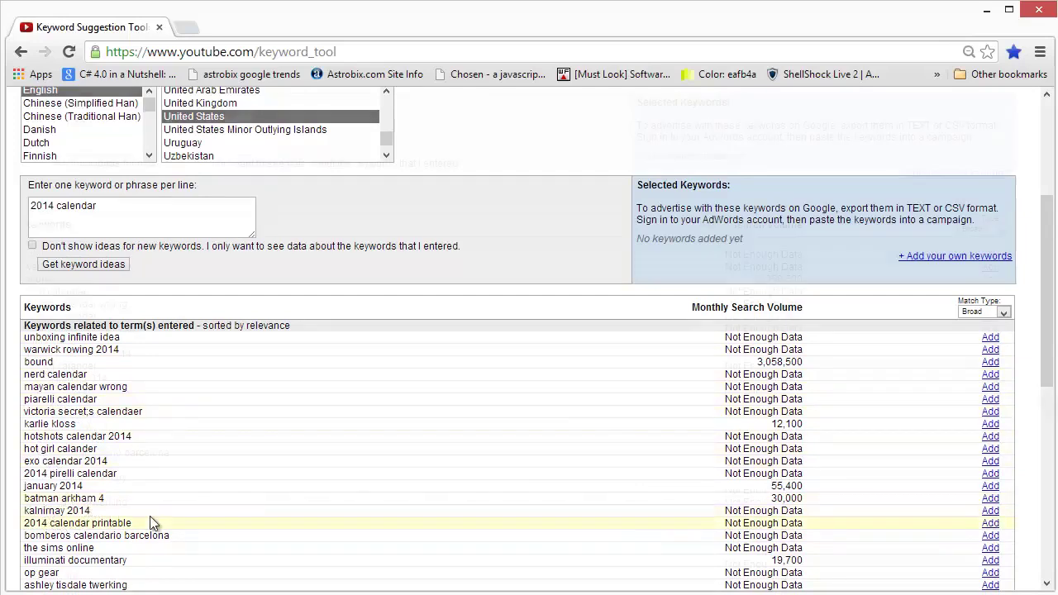
{"action": "scroll", "coordinate": [149, 517], "scroll_direction": "down", "scroll_amount": 4}
{"action": "scroll", "coordinate": [150, 523], "scroll_direction": "down", "scroll_amount": 2}
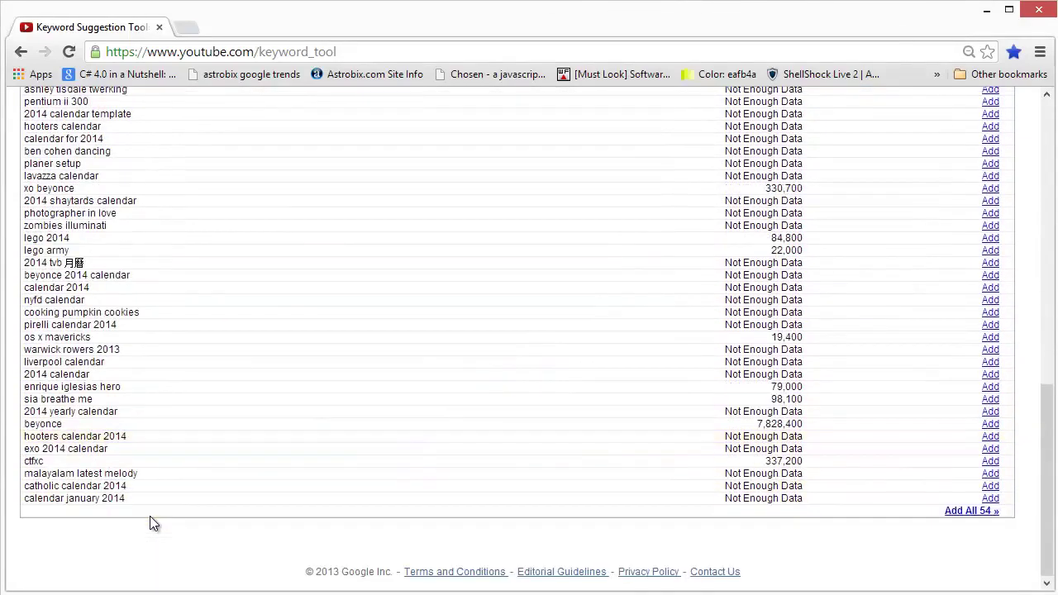
{"action": "scroll", "coordinate": [150, 518], "scroll_direction": "up", "scroll_amount": 4}
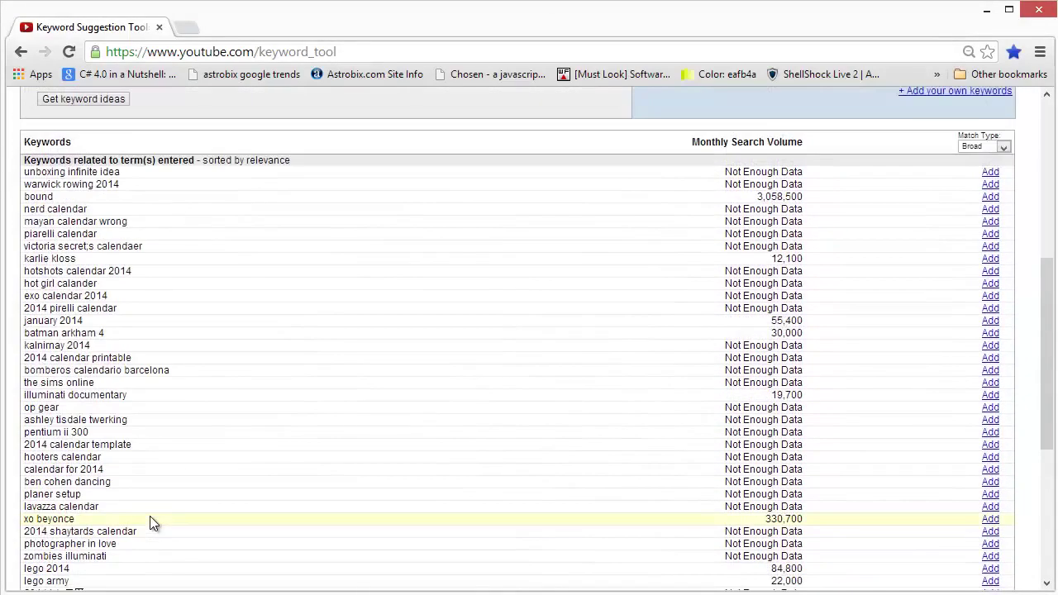
{"action": "scroll", "coordinate": [153, 518], "scroll_direction": "up", "scroll_amount": 1}
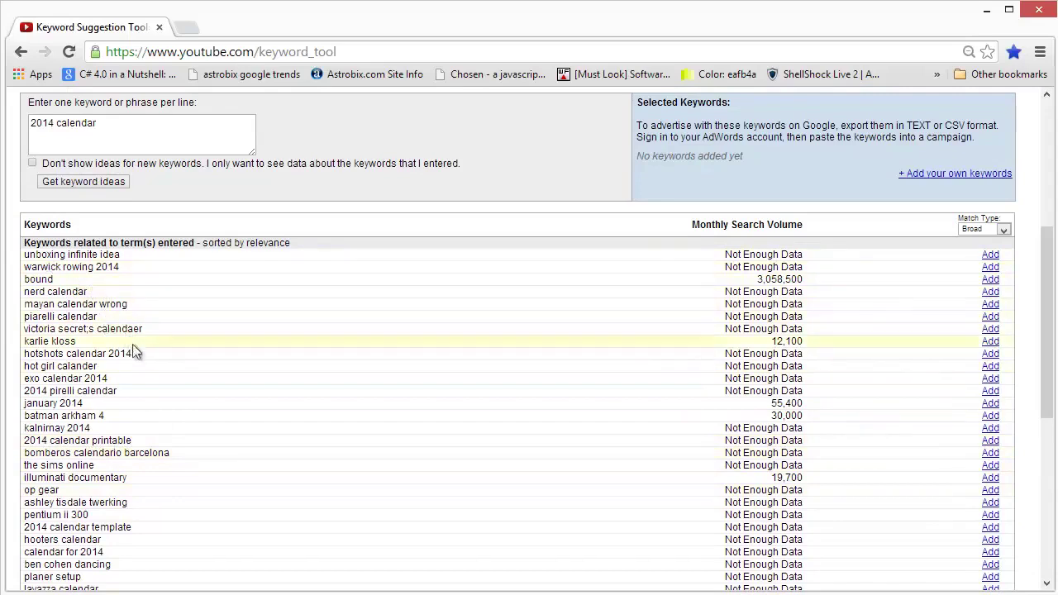
{"action": "scroll", "coordinate": [147, 453], "scroll_direction": "down", "scroll_amount": 5}
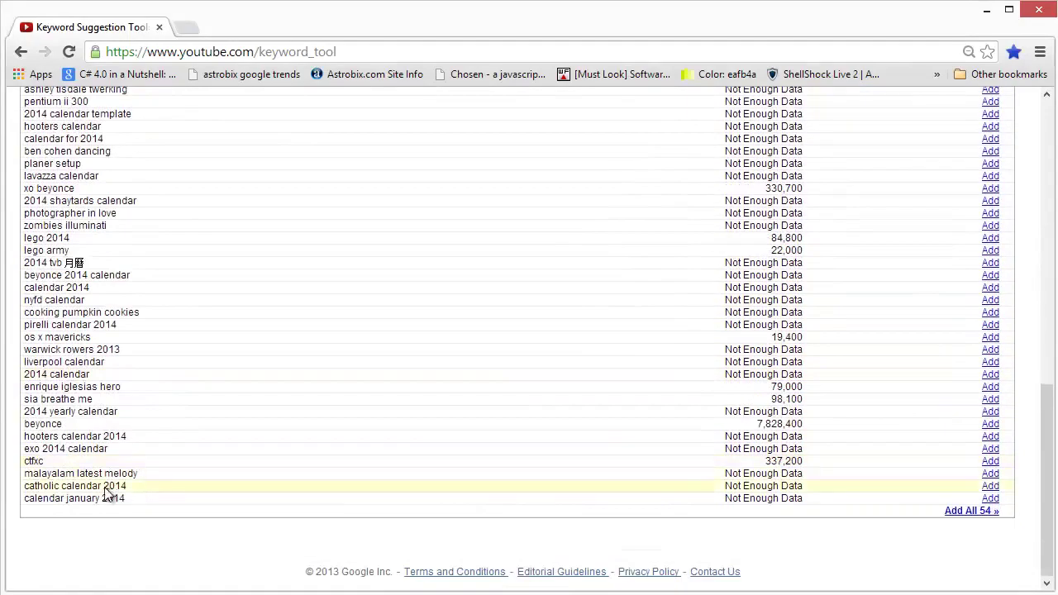
{"action": "scroll", "coordinate": [124, 472], "scroll_direction": "up", "scroll_amount": 3}
{"action": "scroll", "coordinate": [104, 487], "scroll_direction": "up", "scroll_amount": 3}
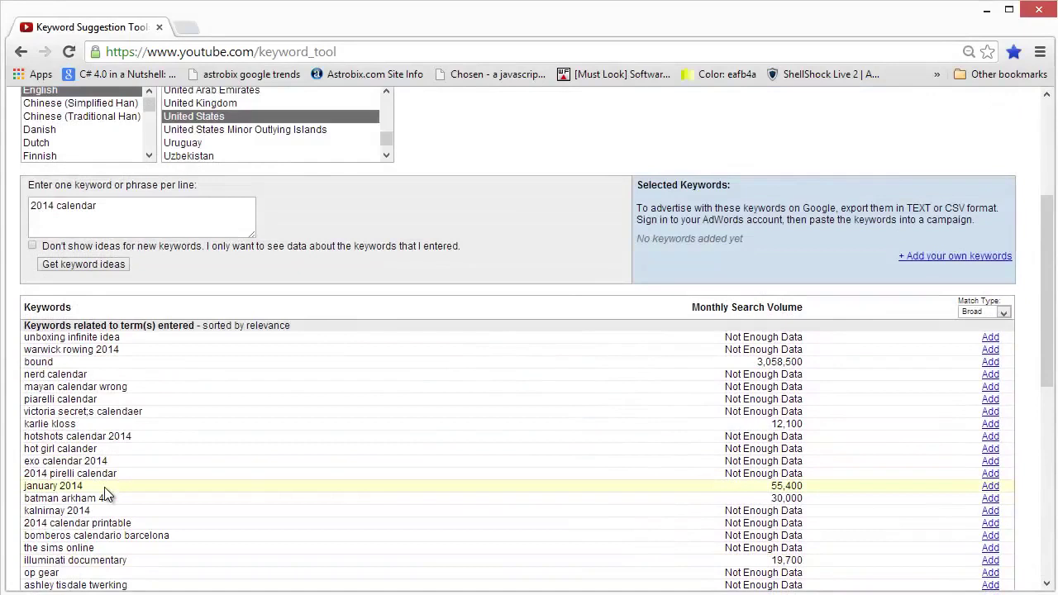
{"action": "scroll", "coordinate": [110, 496], "scroll_direction": "up", "scroll_amount": 3}
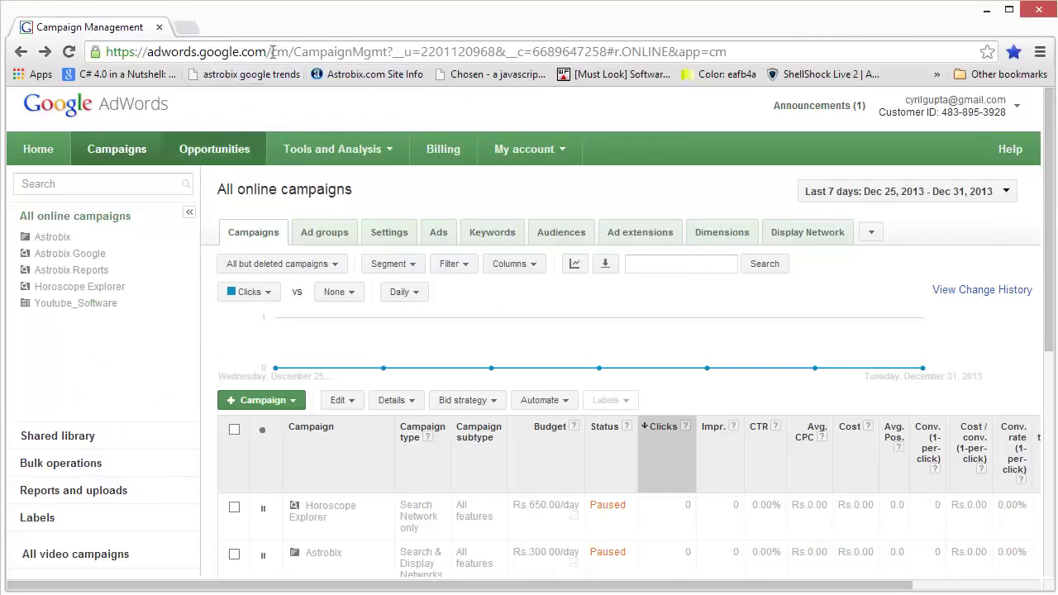
Open the Keyword Planner from the Tools and Analysis menu in AdWords.
{"action": "left_click_drag", "start_coordinate": [267, 52], "coordinate": [113, 26]}
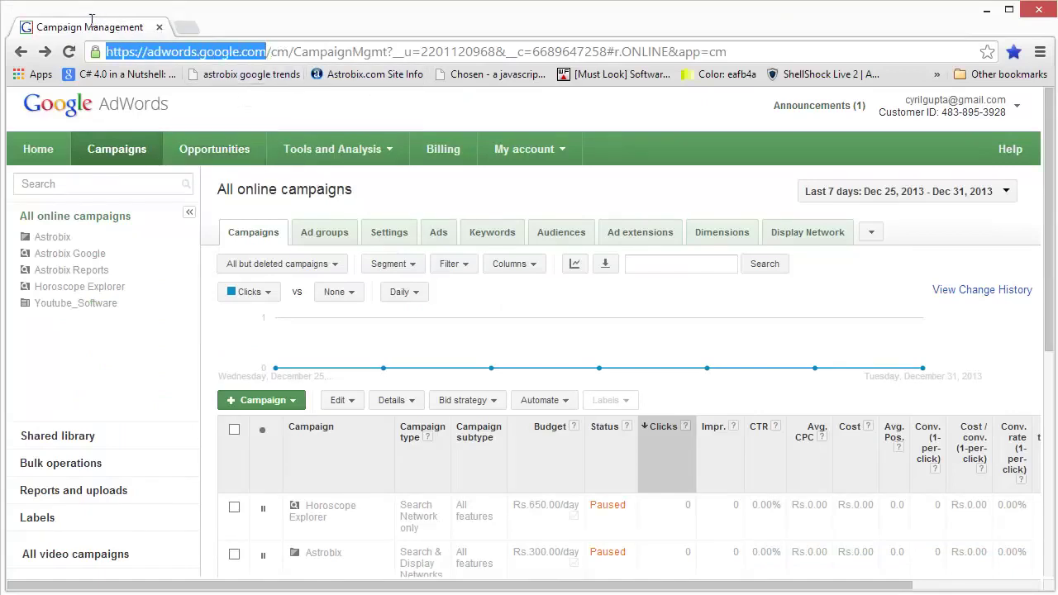
{"action": "left_click", "coordinate": [354, 157]}
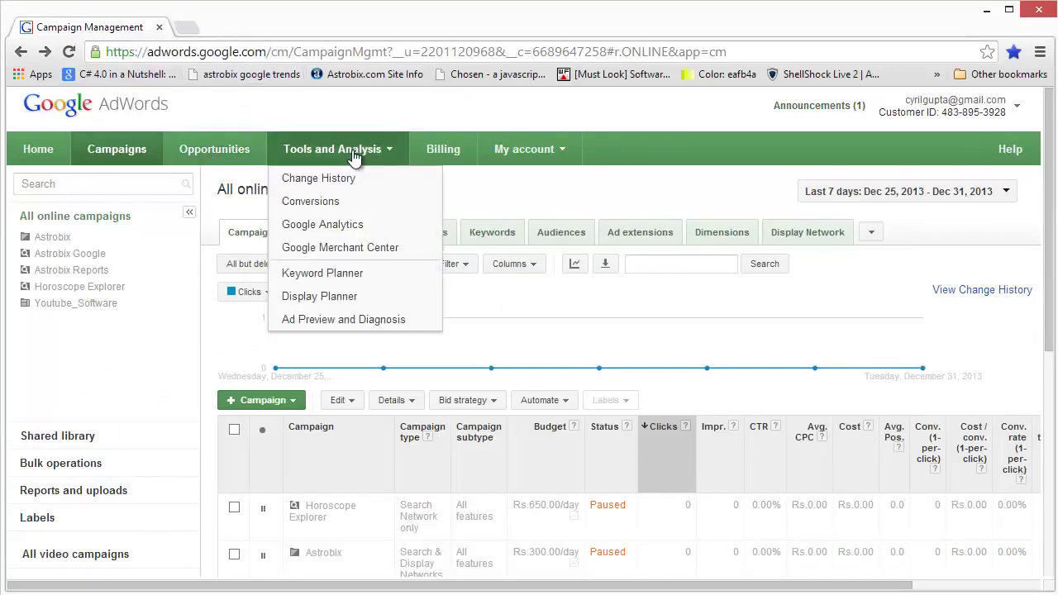
{"action": "left_click", "coordinate": [350, 275]}
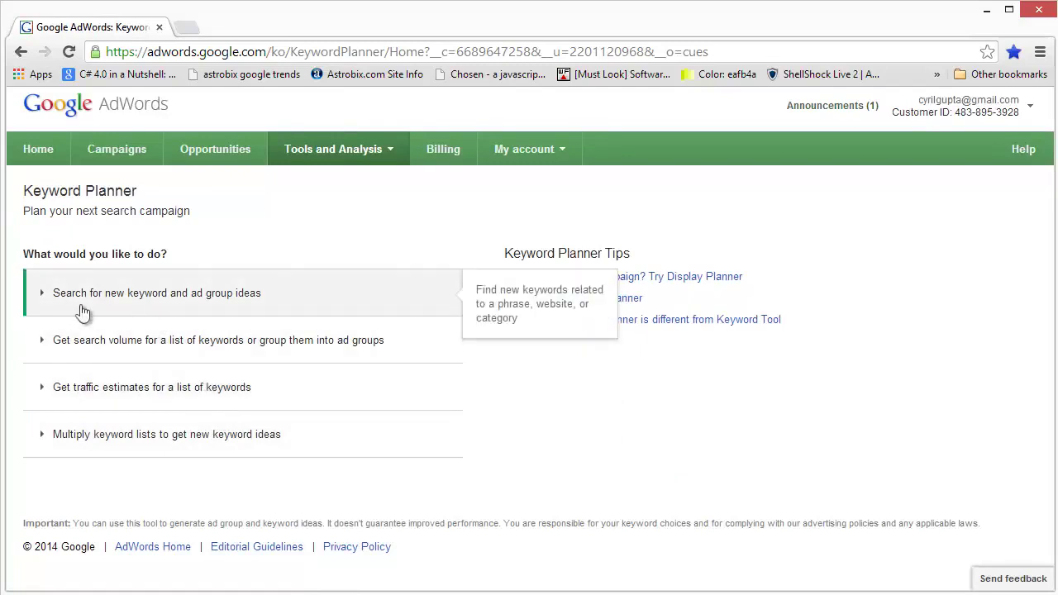
Enter '2014 calendars' as the product or service in the new keyword ideas form.
{"action": "left_click", "coordinate": [234, 308]}
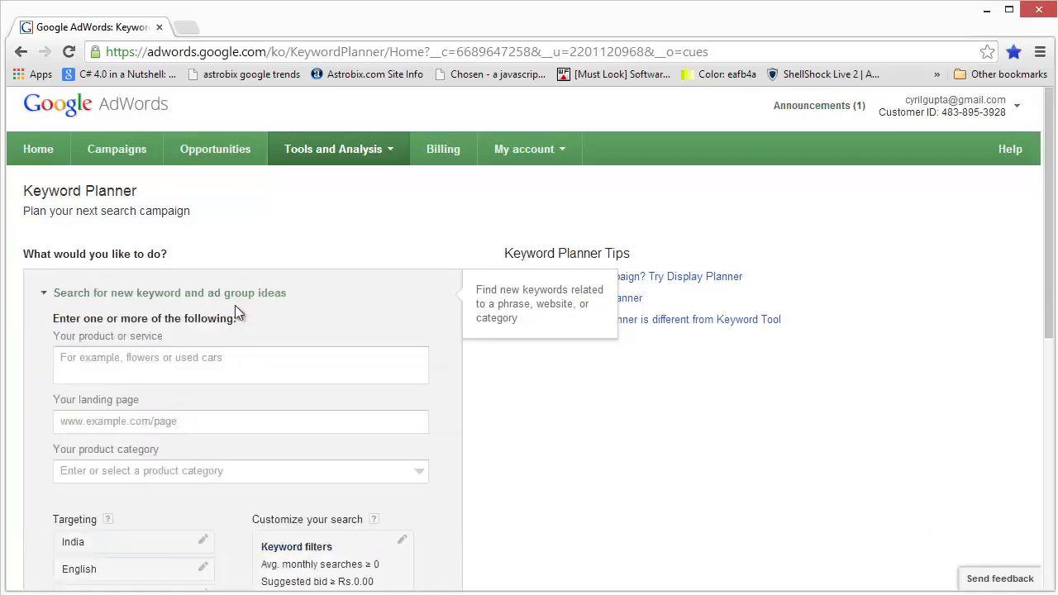
{"action": "scroll", "coordinate": [262, 358], "scroll_direction": "down", "scroll_amount": 2}
{"action": "left_click", "coordinate": [260, 198]}
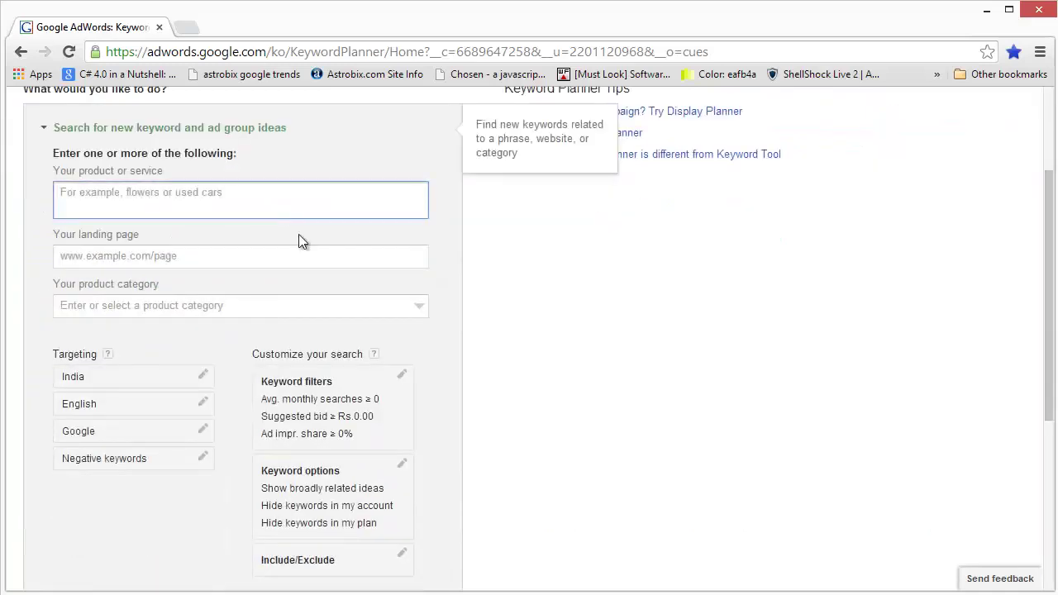
{"action": "type", "text": "2014 c"}
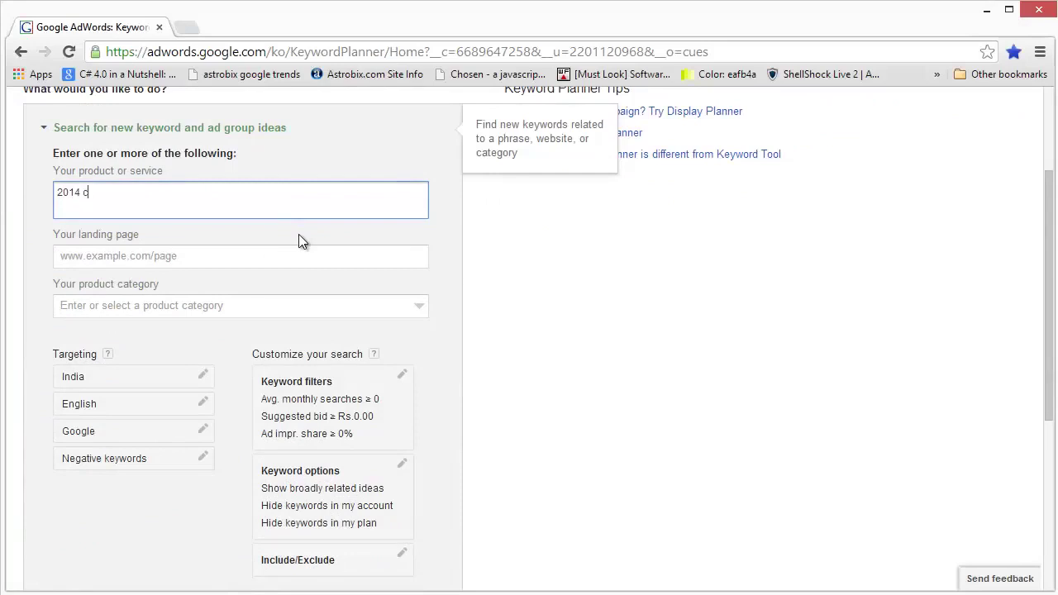
{"action": "type", "text": "alendars"}
{"action": "left_click", "coordinate": [215, 255]}
{"action": "left_click", "coordinate": [187, 306]}
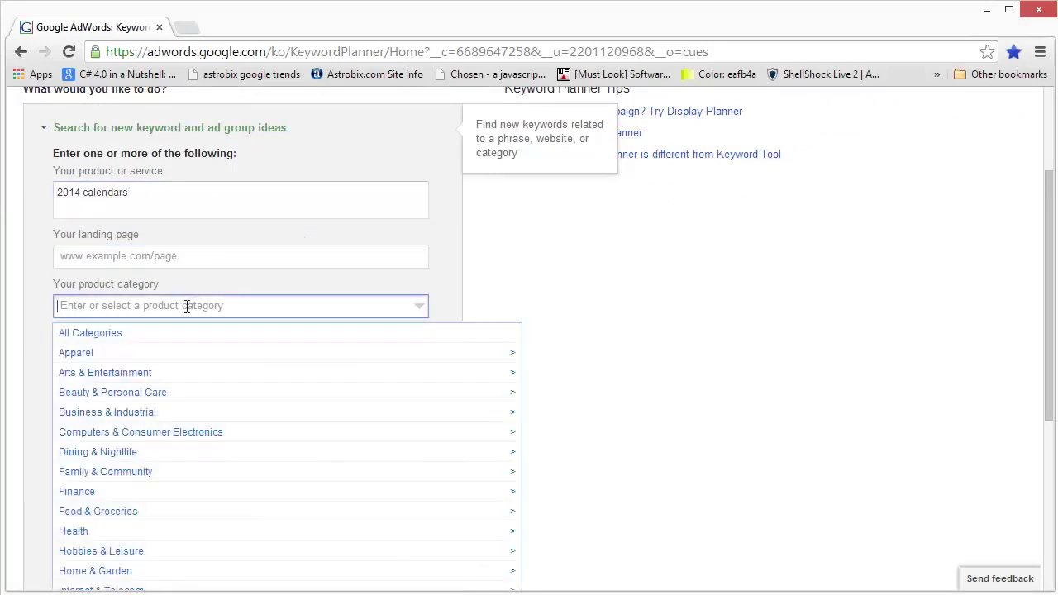
{"action": "left_click", "coordinate": [506, 273]}
{"action": "scroll", "coordinate": [276, 371], "scroll_direction": "down", "scroll_amount": 1}
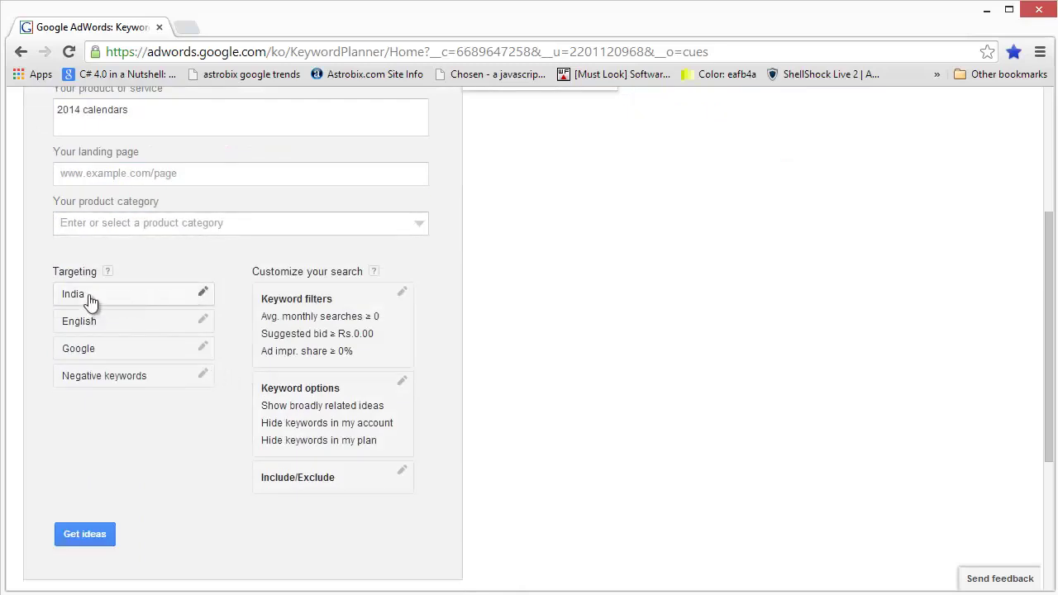
Change location targeting from India to United States and get the ad group ideas.
{"action": "left_click", "coordinate": [203, 296]}
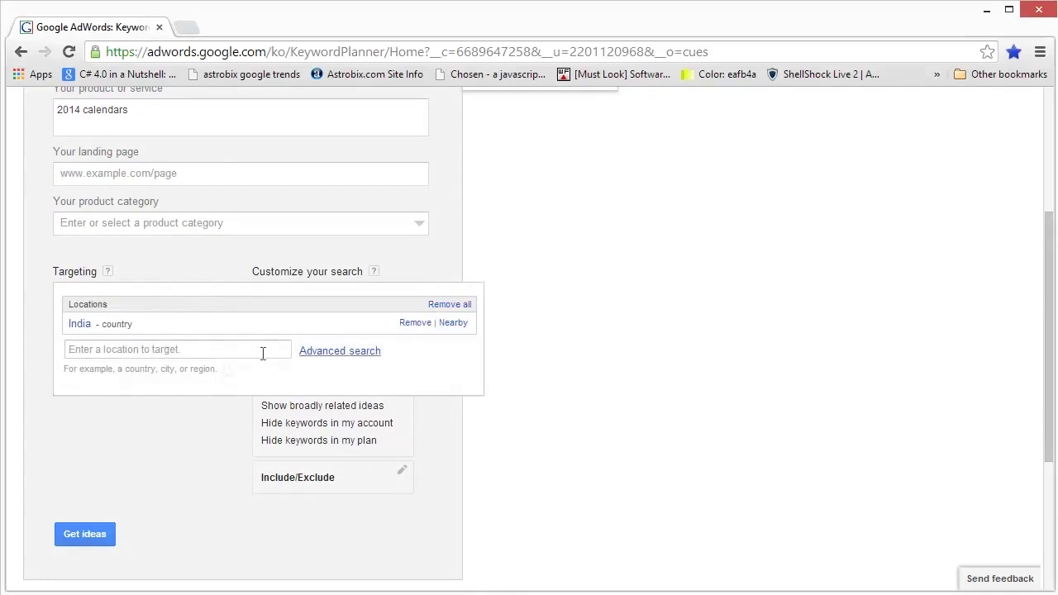
{"action": "left_click", "coordinate": [201, 350]}
{"action": "type", "text": "unit"}
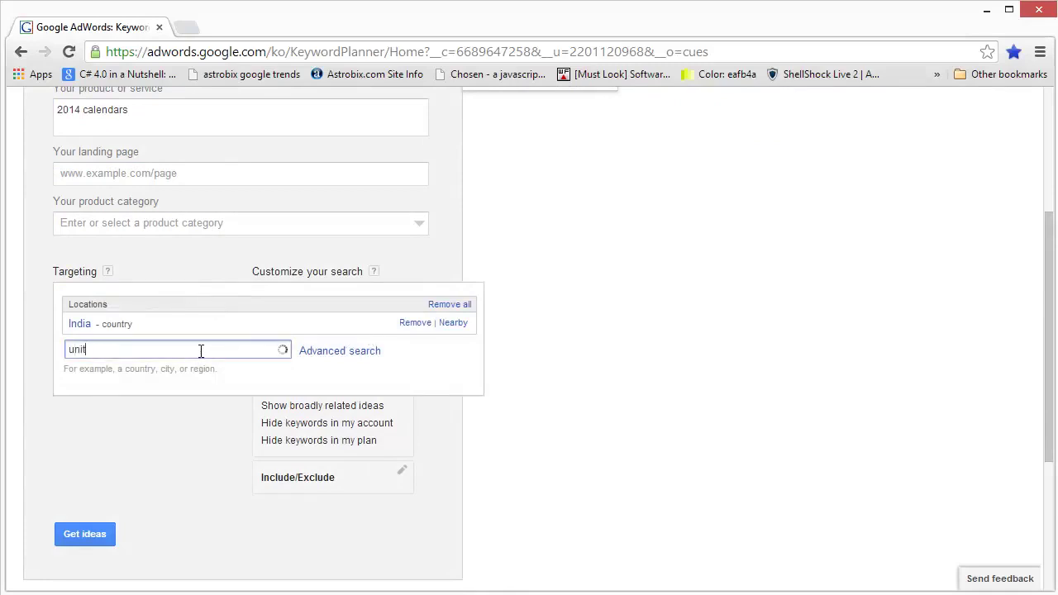
{"action": "type", "text": "ed"}
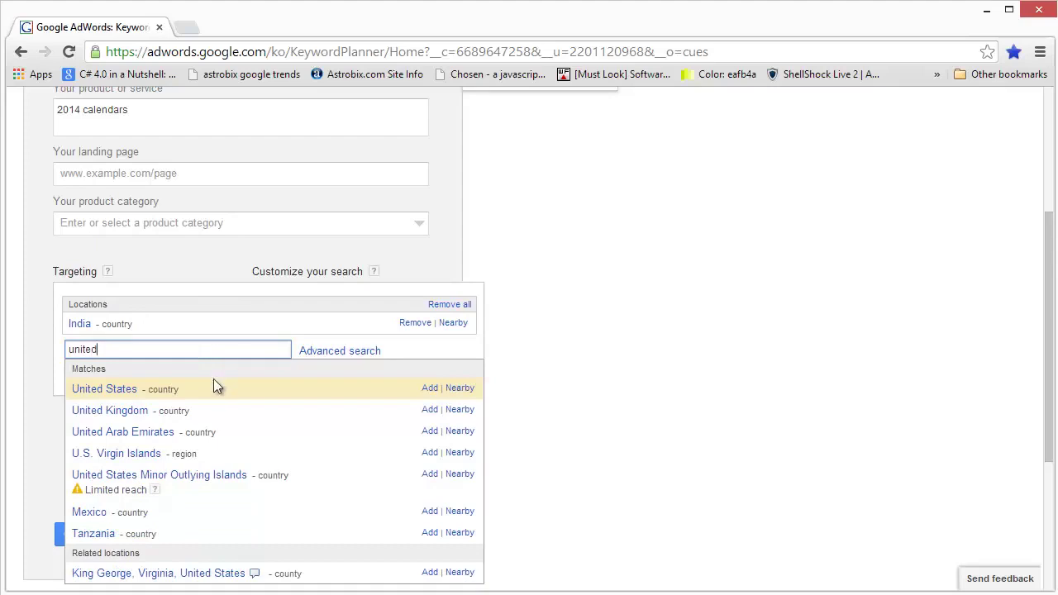
{"action": "left_click", "coordinate": [217, 385]}
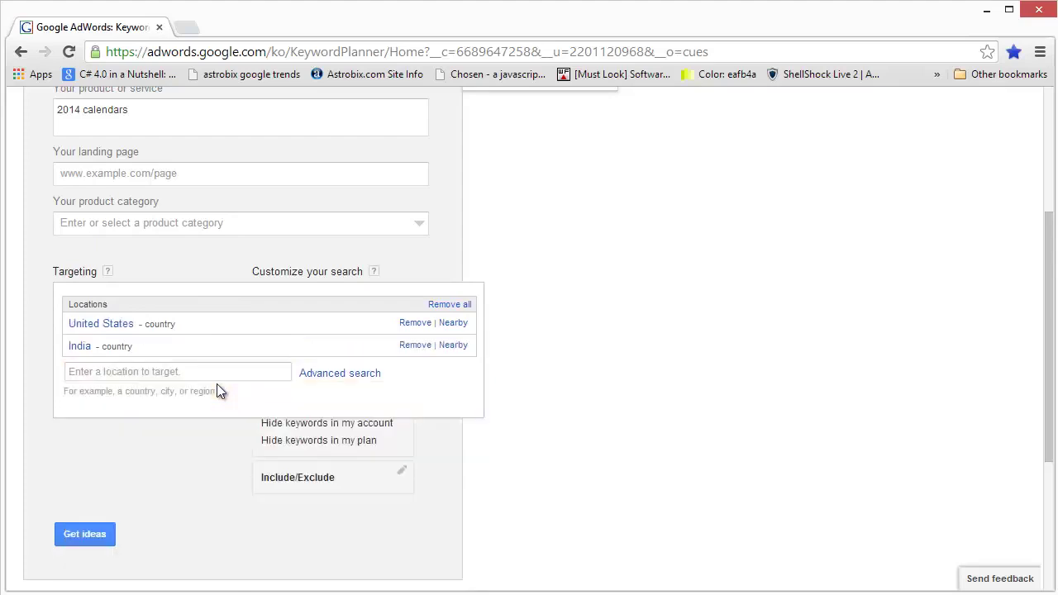
{"action": "left_click", "coordinate": [415, 346]}
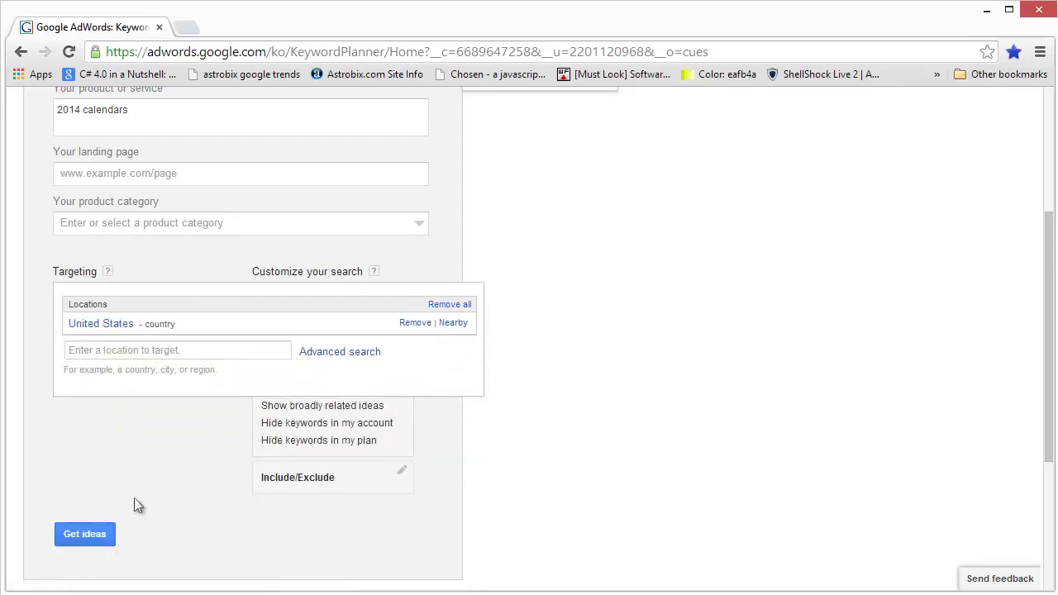
{"action": "left_click", "coordinate": [195, 452]}
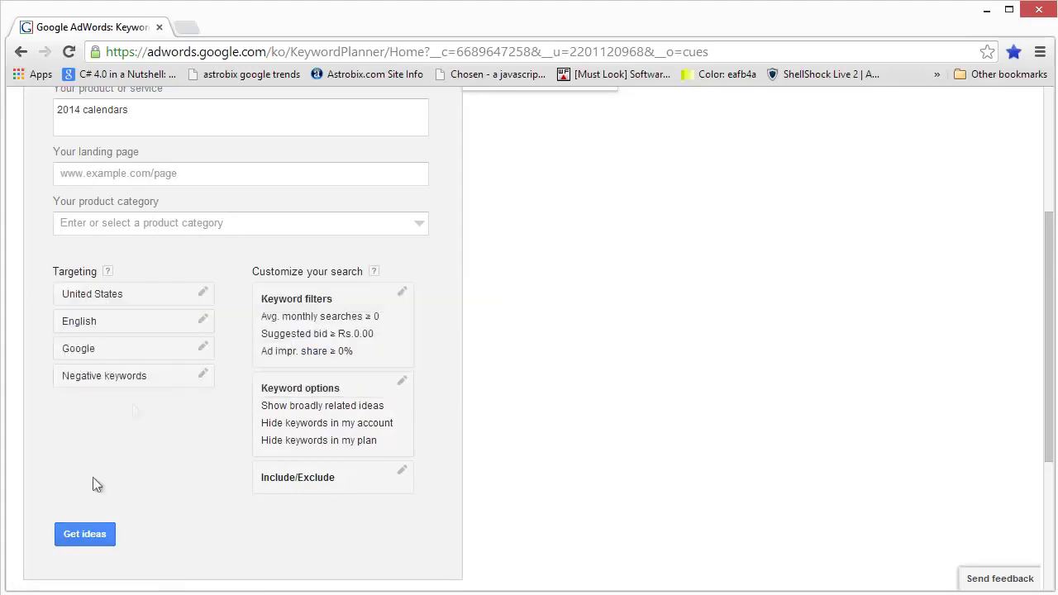
{"action": "left_click", "coordinate": [85, 534]}
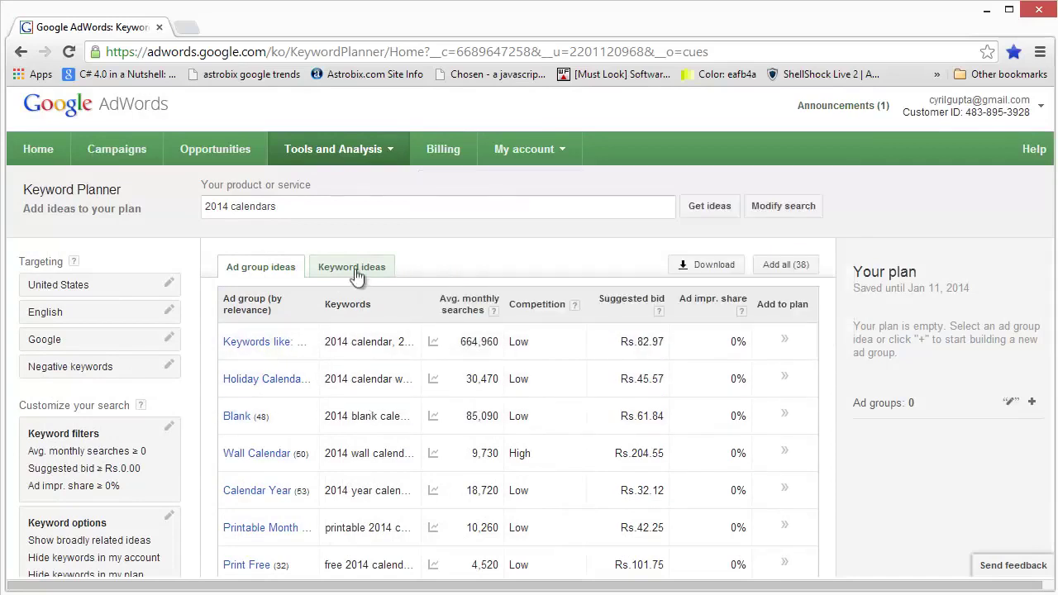
Switch to the Keyword ideas tab and move to keywords 31–60 of 800.
{"action": "left_click", "coordinate": [360, 266]}
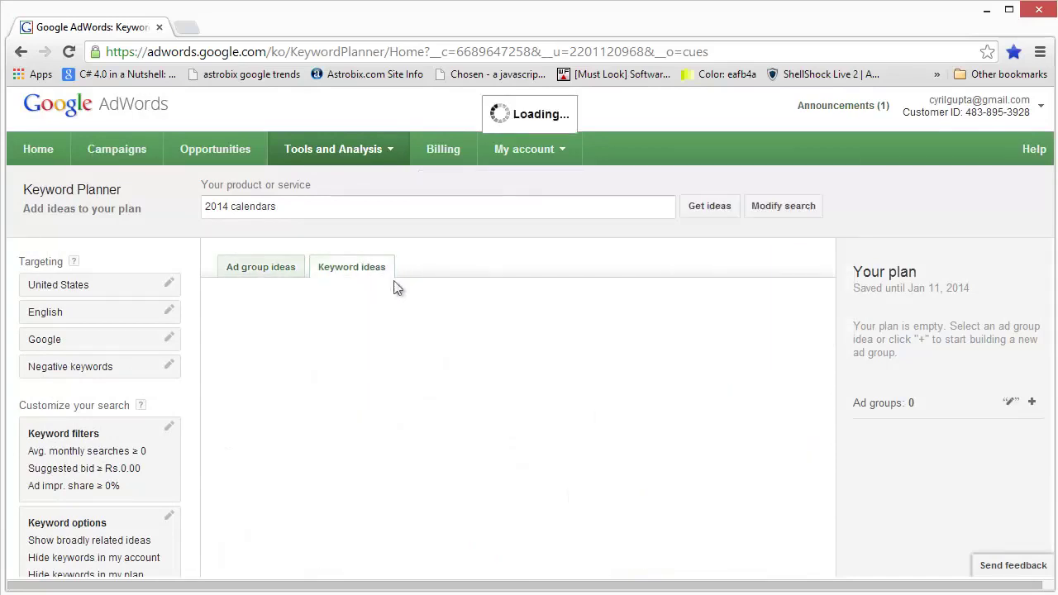
{"action": "scroll", "coordinate": [421, 347], "scroll_direction": "down", "scroll_amount": 2}
{"action": "scroll", "coordinate": [420, 355], "scroll_direction": "down", "scroll_amount": 1}
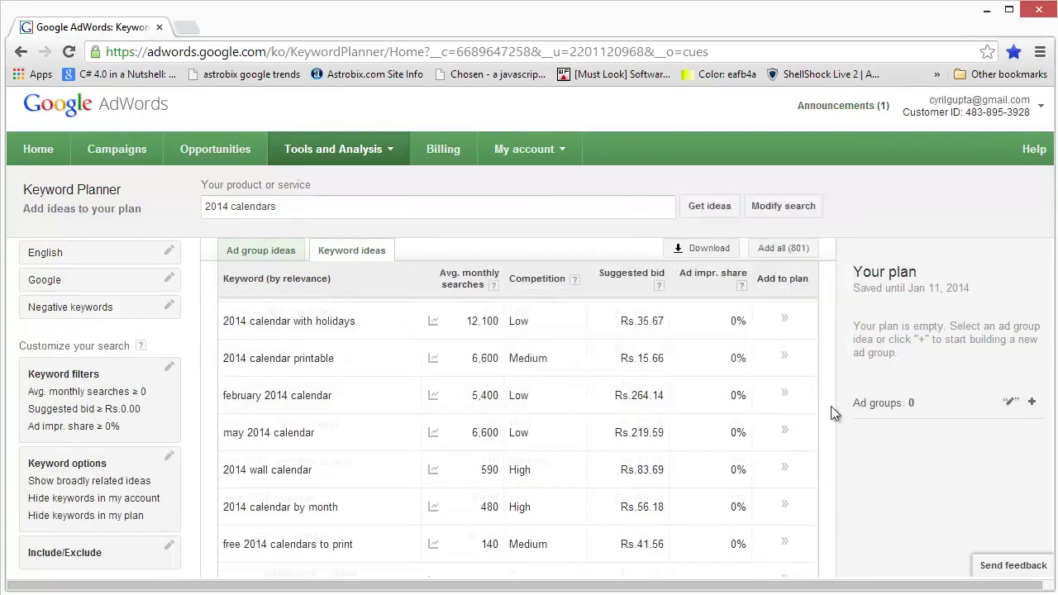
{"action": "scroll", "coordinate": [829, 406], "scroll_direction": "down", "scroll_amount": 4}
{"action": "scroll", "coordinate": [828, 407], "scroll_direction": "down", "scroll_amount": 4}
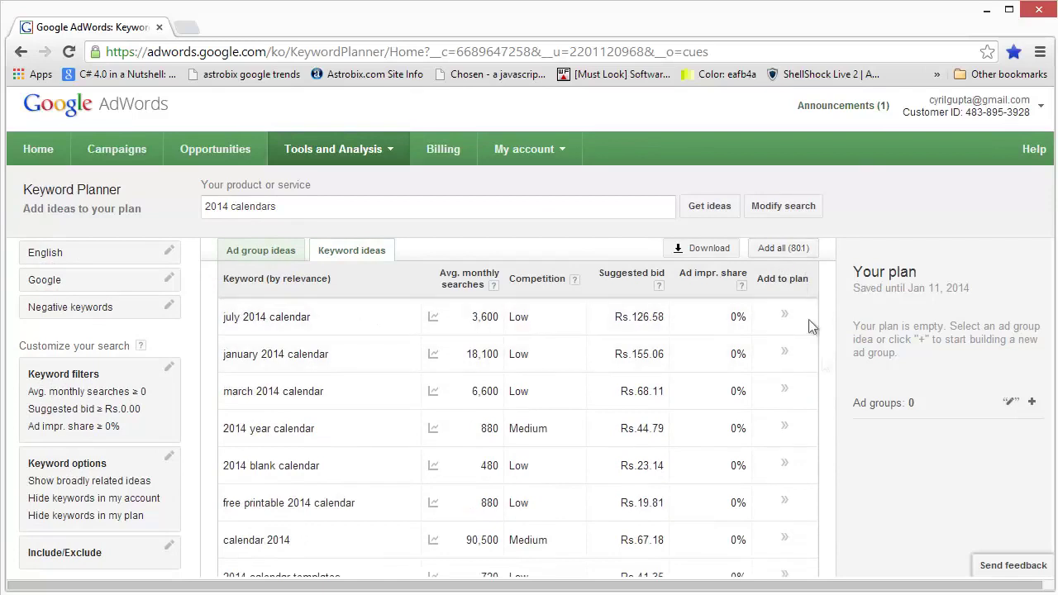
{"action": "scroll", "coordinate": [822, 385], "scroll_direction": "down", "scroll_amount": 5}
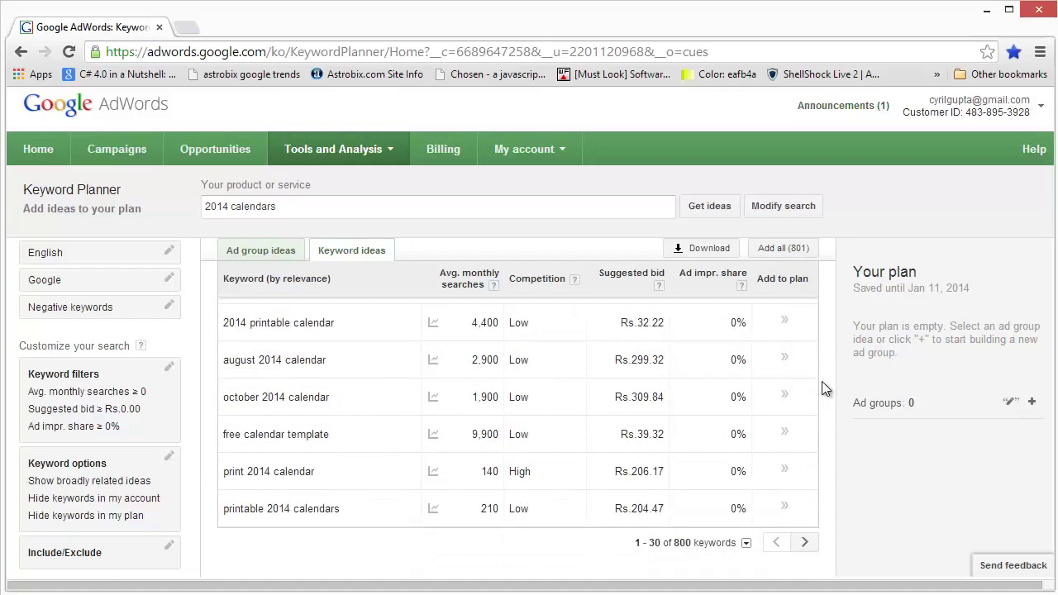
{"action": "left_click", "coordinate": [802, 544]}
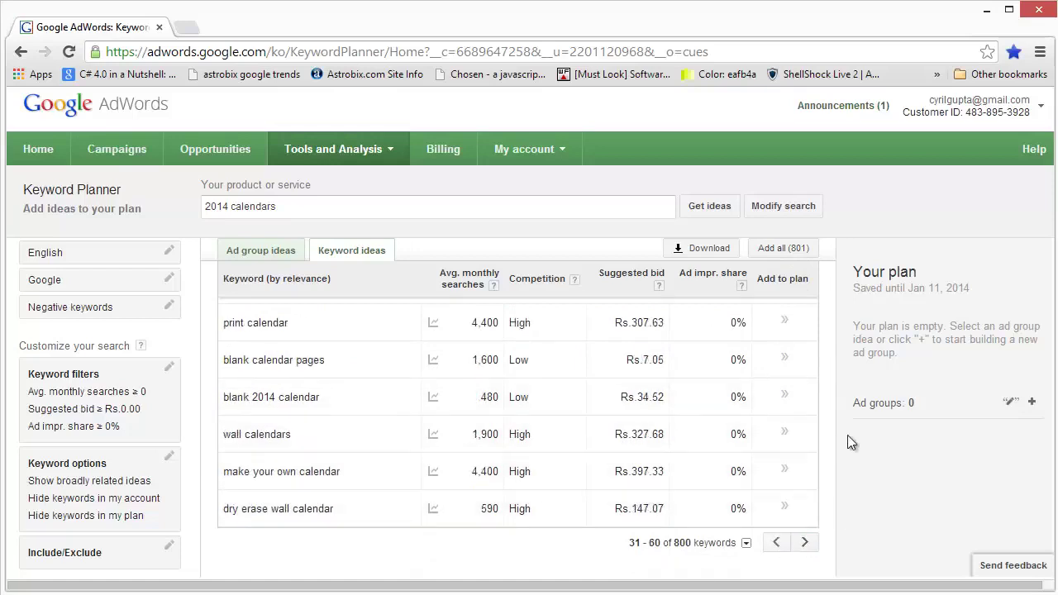
{"action": "left_click", "coordinate": [784, 431]}
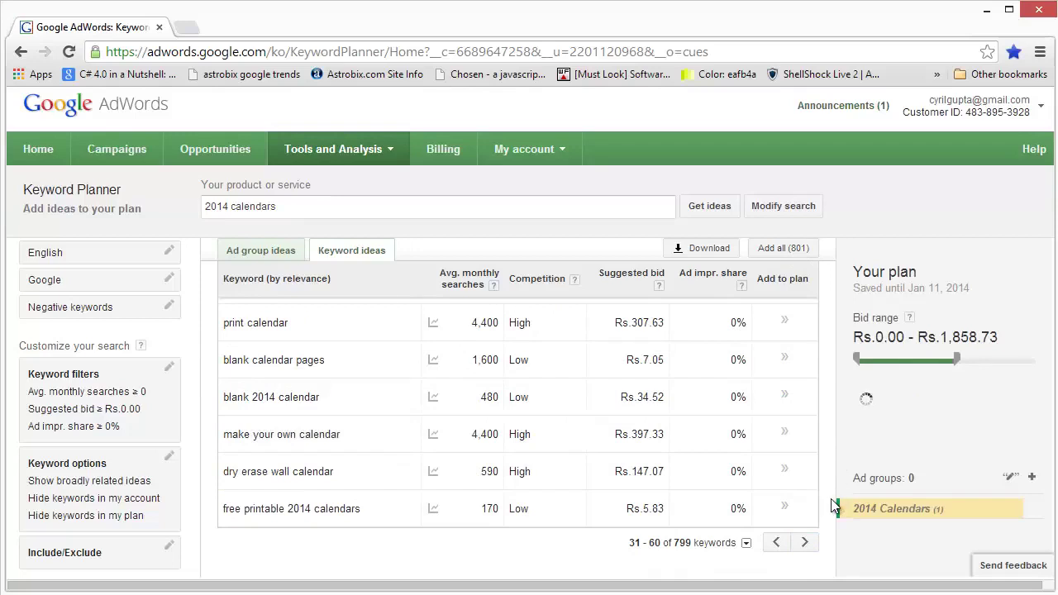
{"action": "scroll", "coordinate": [831, 506], "scroll_direction": "up", "scroll_amount": 15}
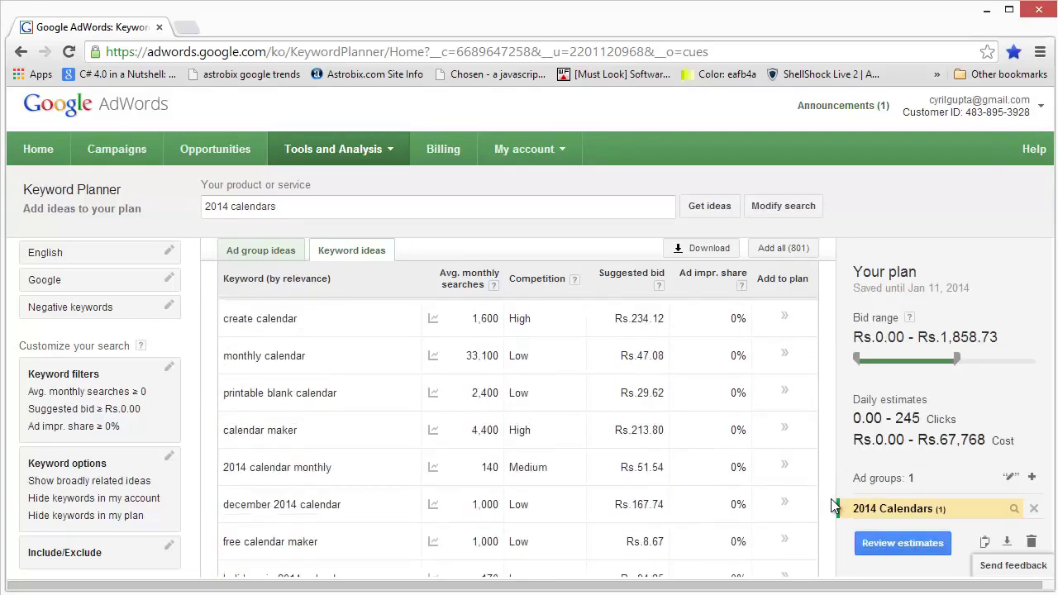
{"action": "scroll", "coordinate": [831, 499], "scroll_direction": "up", "scroll_amount": 3}
{"action": "scroll", "coordinate": [831, 499], "scroll_direction": "down", "scroll_amount": 10}
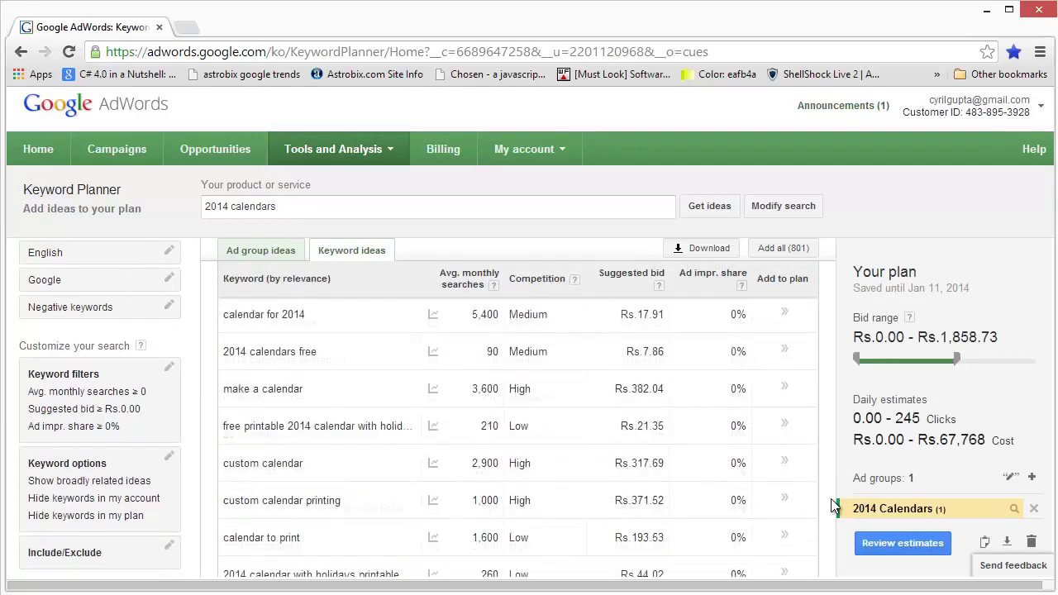
{"action": "scroll", "coordinate": [831, 506], "scroll_direction": "down", "scroll_amount": 3}
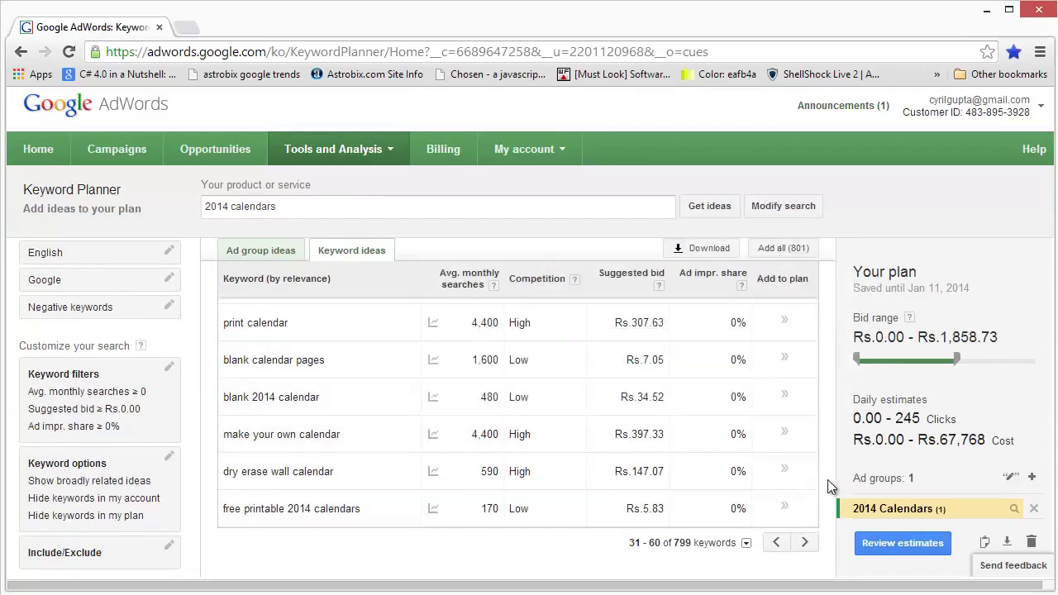
{"action": "scroll", "coordinate": [830, 486], "scroll_direction": "up", "scroll_amount": 10}
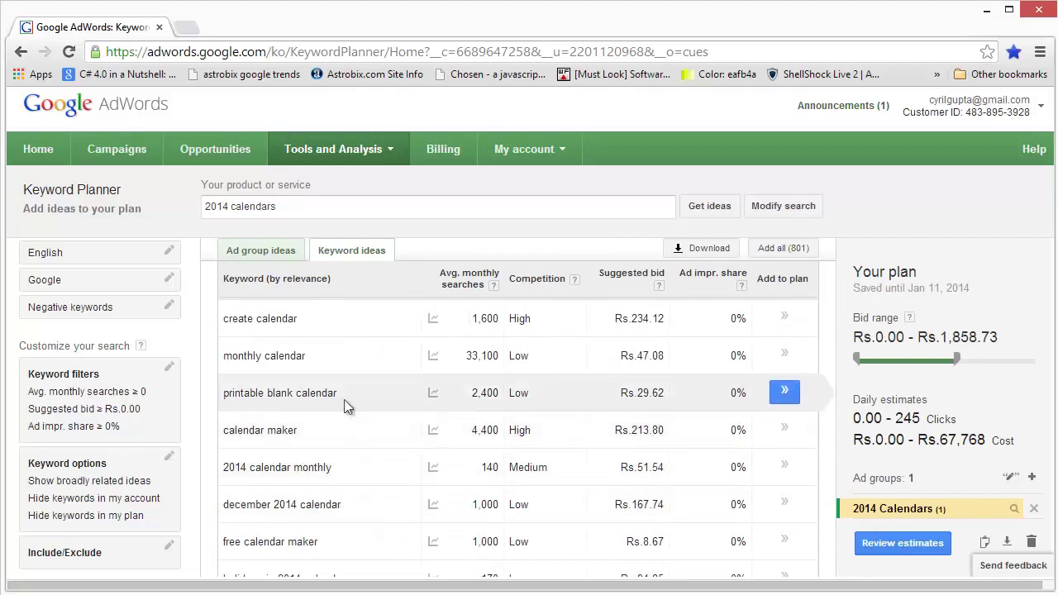
{"action": "left_click_drag", "start_coordinate": [352, 395], "coordinate": [222, 397]}
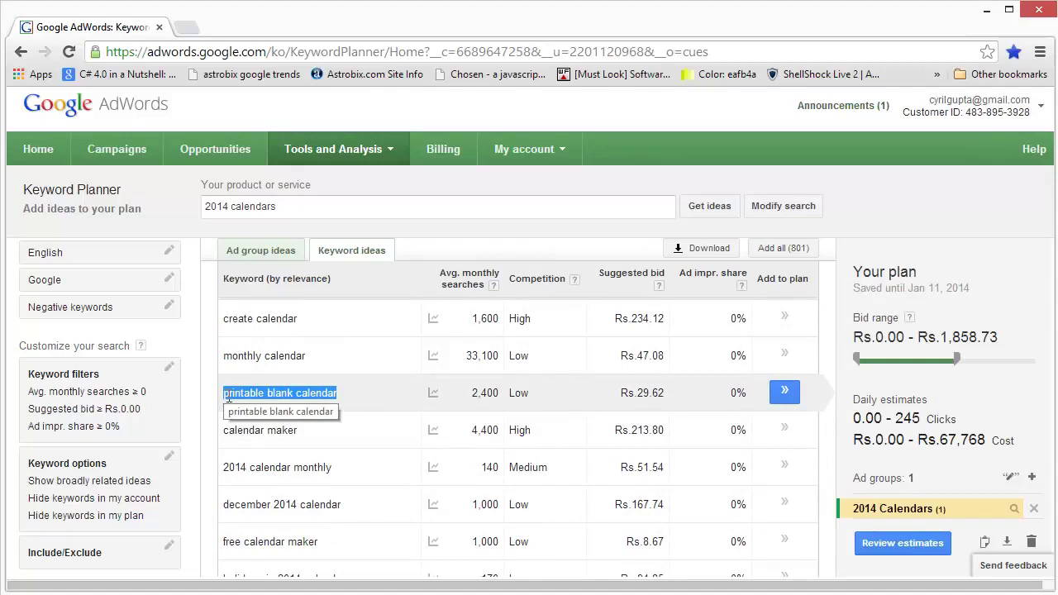
{"action": "scroll", "coordinate": [272, 423], "scroll_direction": "down", "scroll_amount": 2}
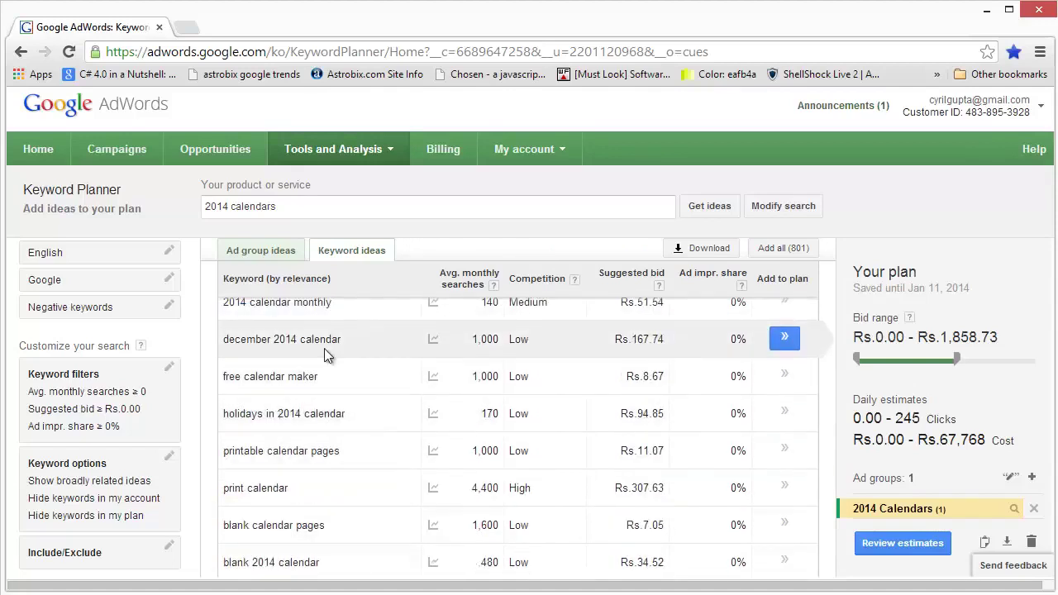
{"action": "scroll", "coordinate": [331, 381], "scroll_direction": "up", "scroll_amount": 3}
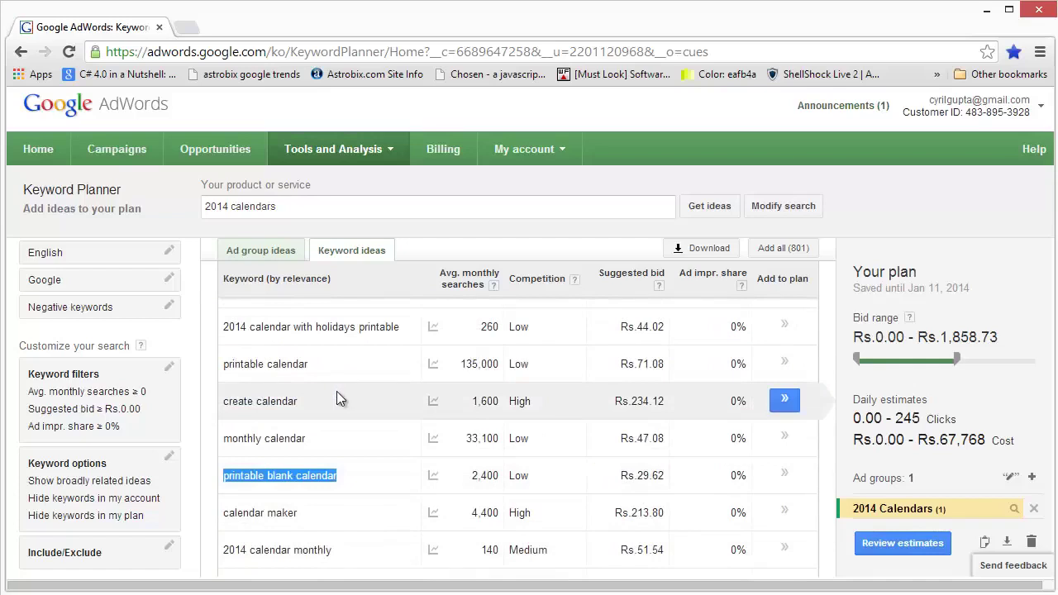
{"action": "scroll", "coordinate": [337, 394], "scroll_direction": "up", "scroll_amount": 5}
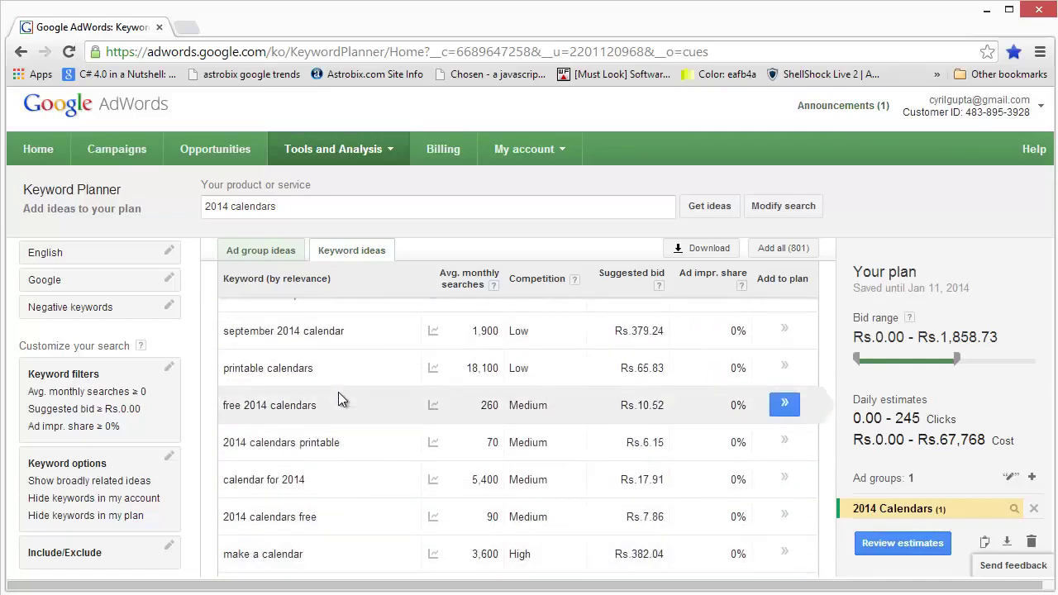
{"action": "scroll", "coordinate": [338, 392], "scroll_direction": "up", "scroll_amount": 3}
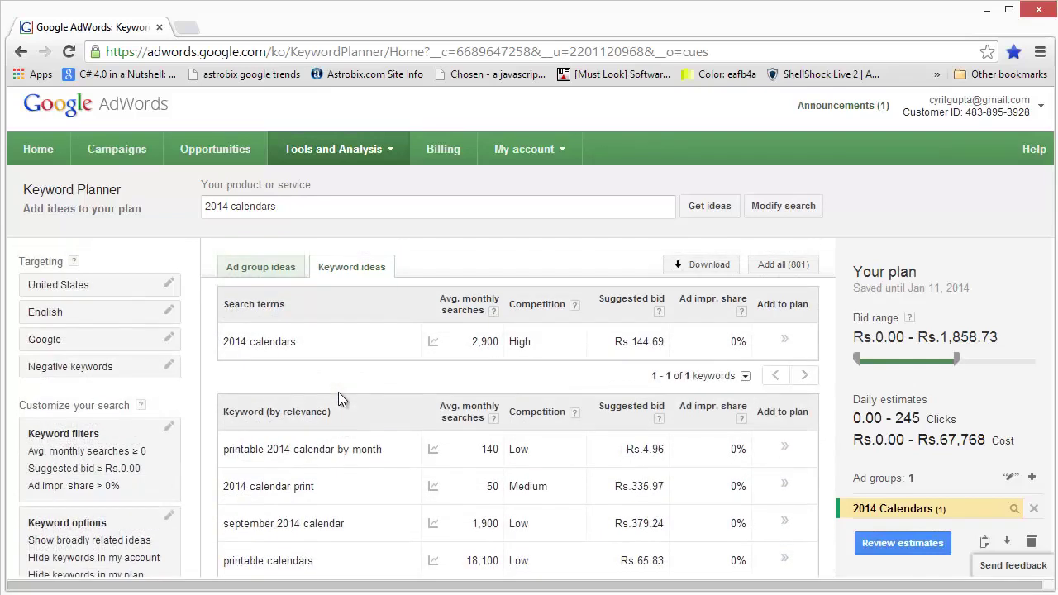
{"action": "scroll", "coordinate": [338, 392], "scroll_direction": "down", "scroll_amount": 3}
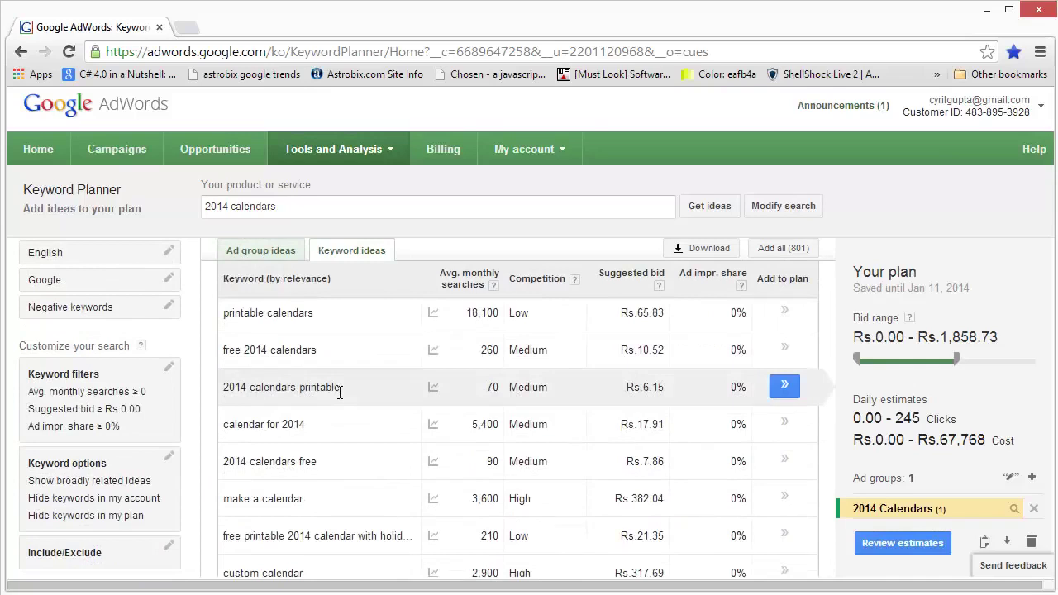
{"action": "scroll", "coordinate": [339, 394], "scroll_direction": "down", "scroll_amount": 2}
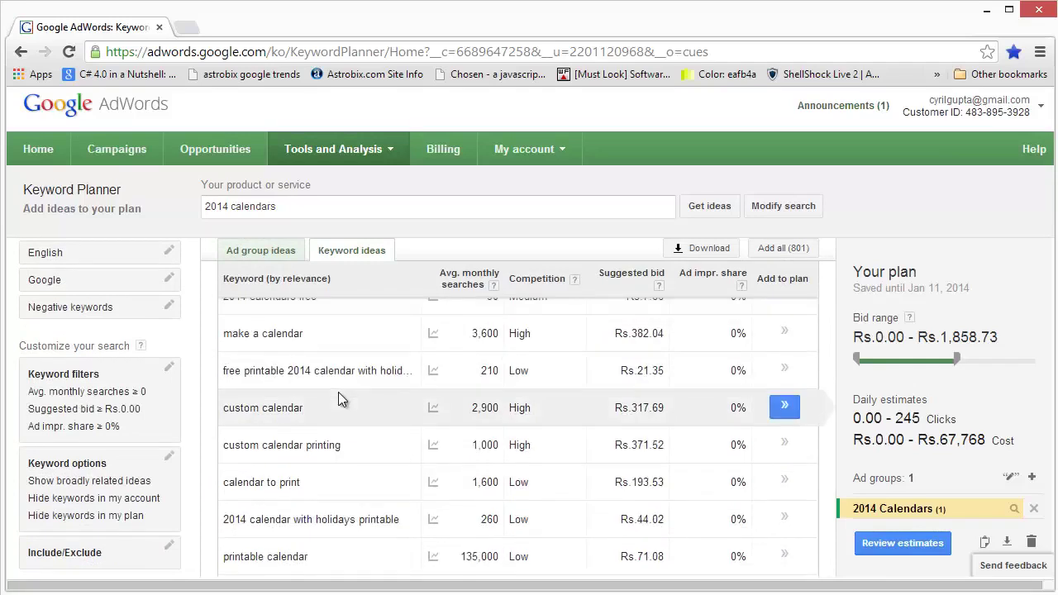
{"action": "scroll", "coordinate": [338, 392], "scroll_direction": "down", "scroll_amount": 4}
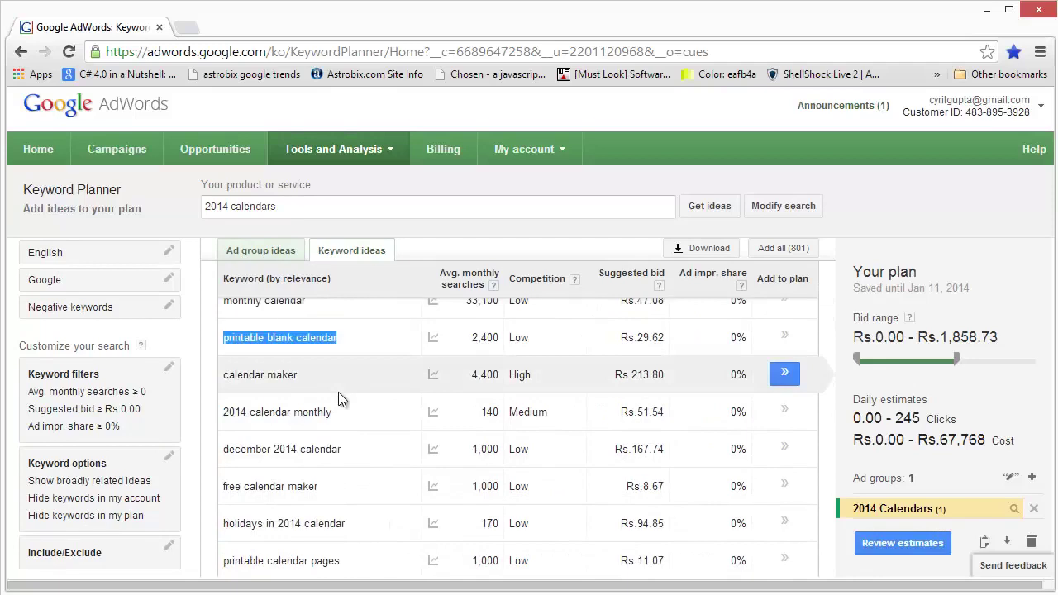
{"action": "scroll", "coordinate": [338, 392], "scroll_direction": "down", "scroll_amount": 4}
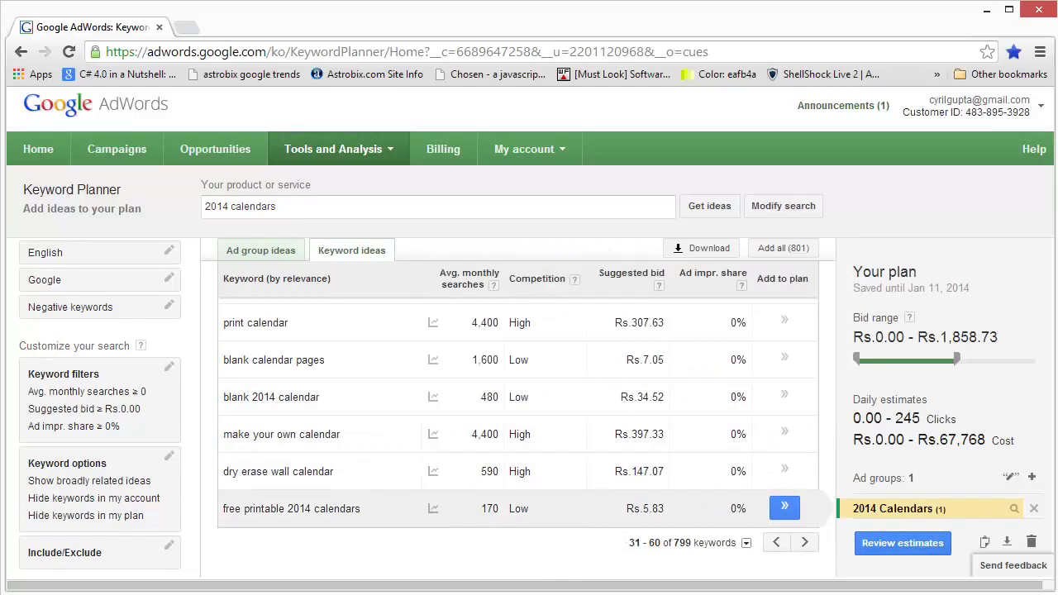
{"action": "scroll", "coordinate": [616, 504], "scroll_direction": "up", "scroll_amount": 5}
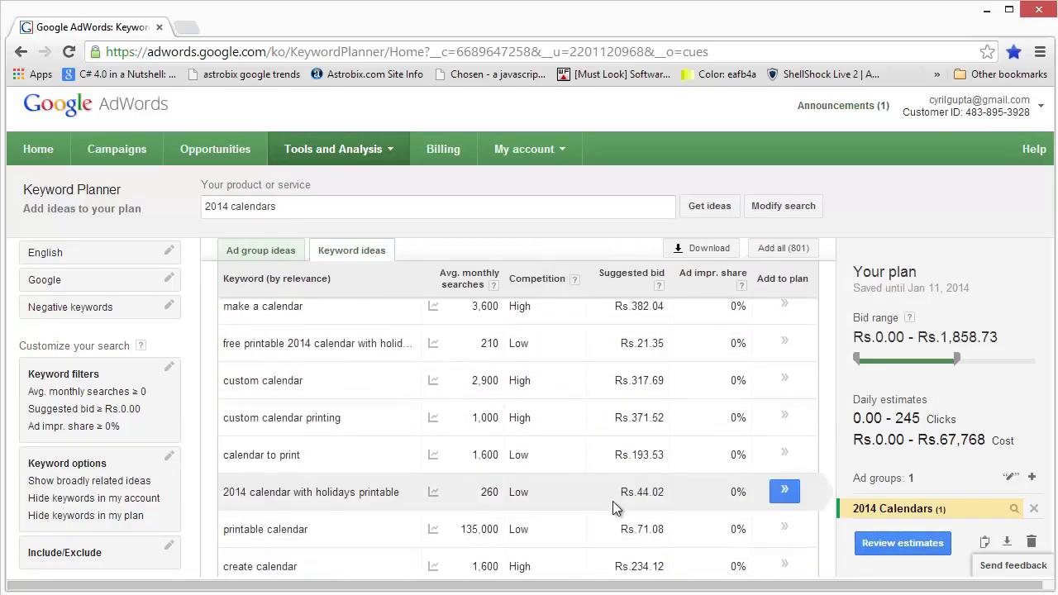
{"action": "scroll", "coordinate": [612, 501], "scroll_direction": "up", "scroll_amount": 10}
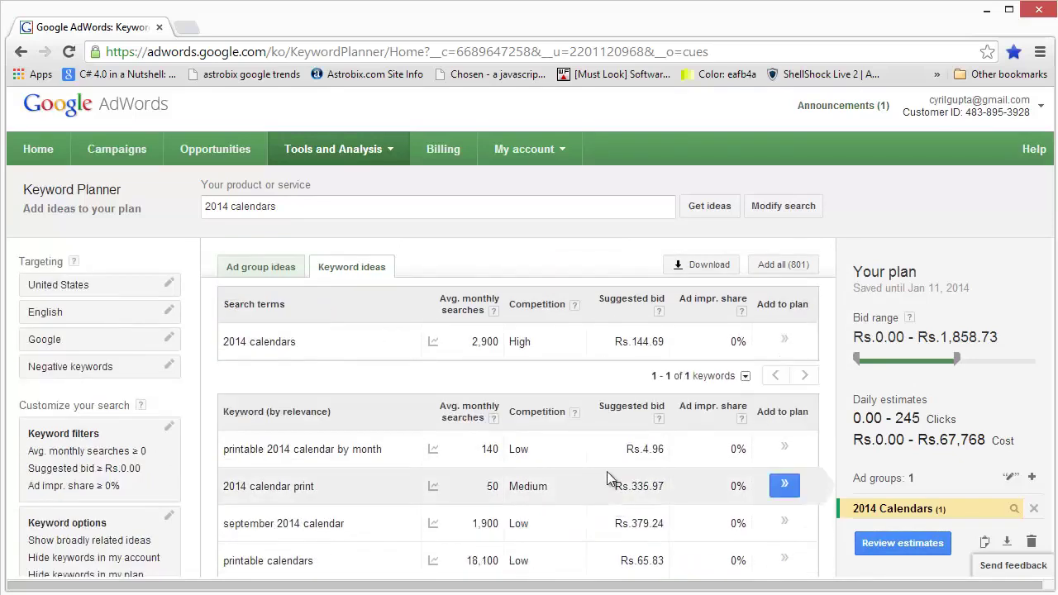
{"action": "scroll", "coordinate": [613, 501], "scroll_direction": "down", "scroll_amount": 10}
{"action": "scroll", "coordinate": [608, 478], "scroll_direction": "down", "scroll_amount": 5}
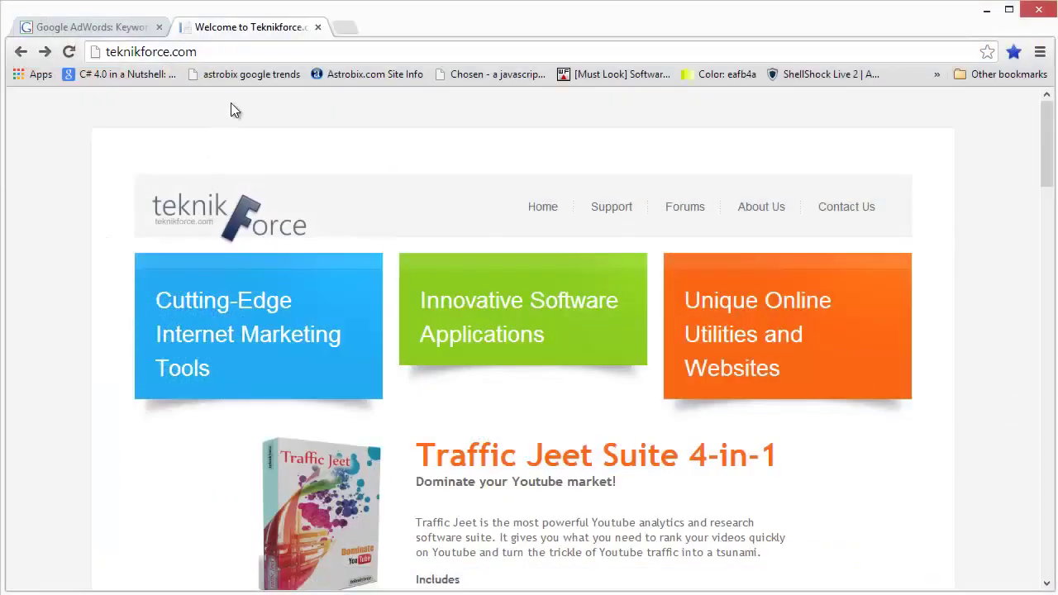
Select the teknikforce.com address, return to the page and scroll down it.
{"action": "left_click", "coordinate": [220, 47]}
{"action": "left_click_drag", "start_coordinate": [220, 47], "coordinate": [94, 54]}
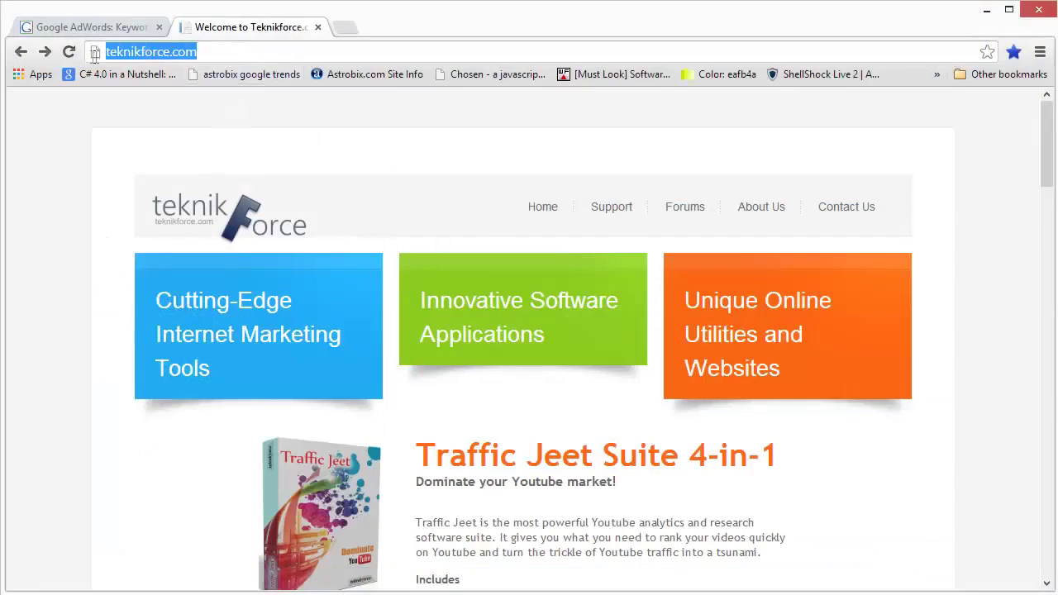
{"action": "left_click", "coordinate": [964, 333]}
{"action": "scroll", "coordinate": [964, 333], "scroll_direction": "down", "scroll_amount": 2}
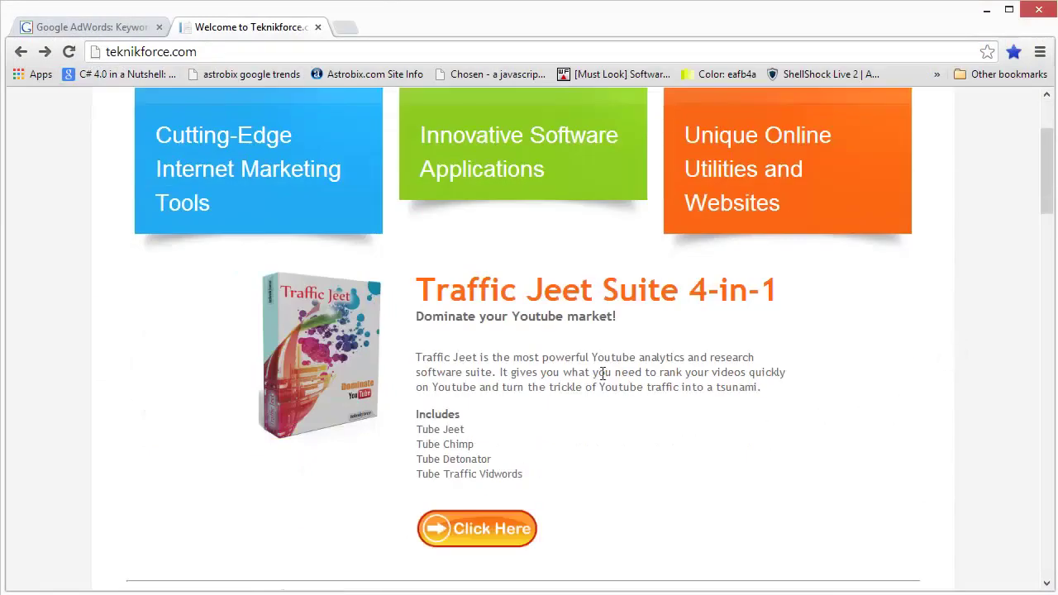
{"action": "left_click", "coordinate": [513, 297]}
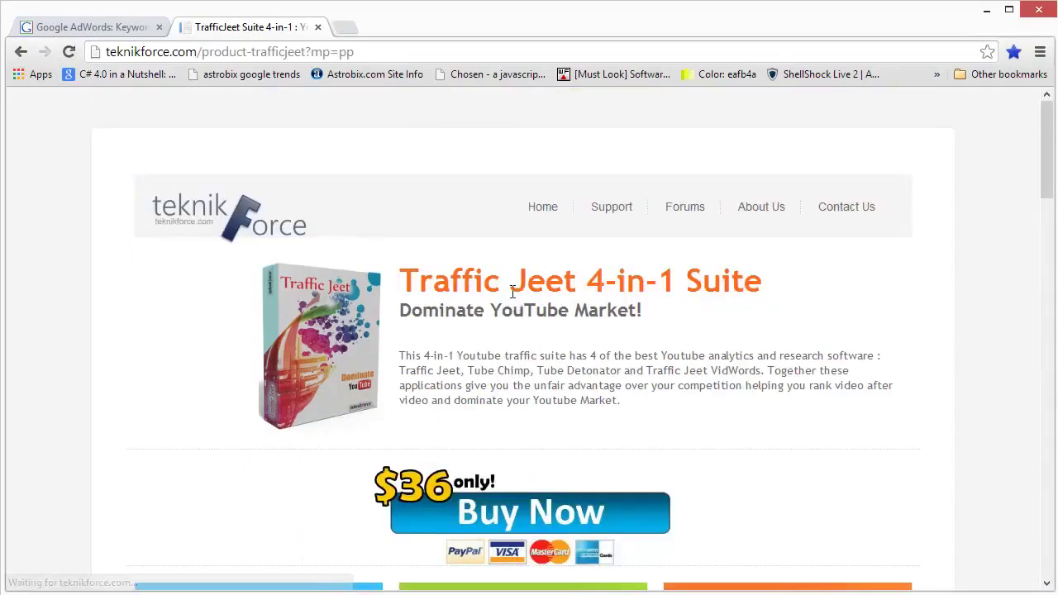
{"action": "scroll", "coordinate": [794, 356], "scroll_direction": "down", "scroll_amount": 13}
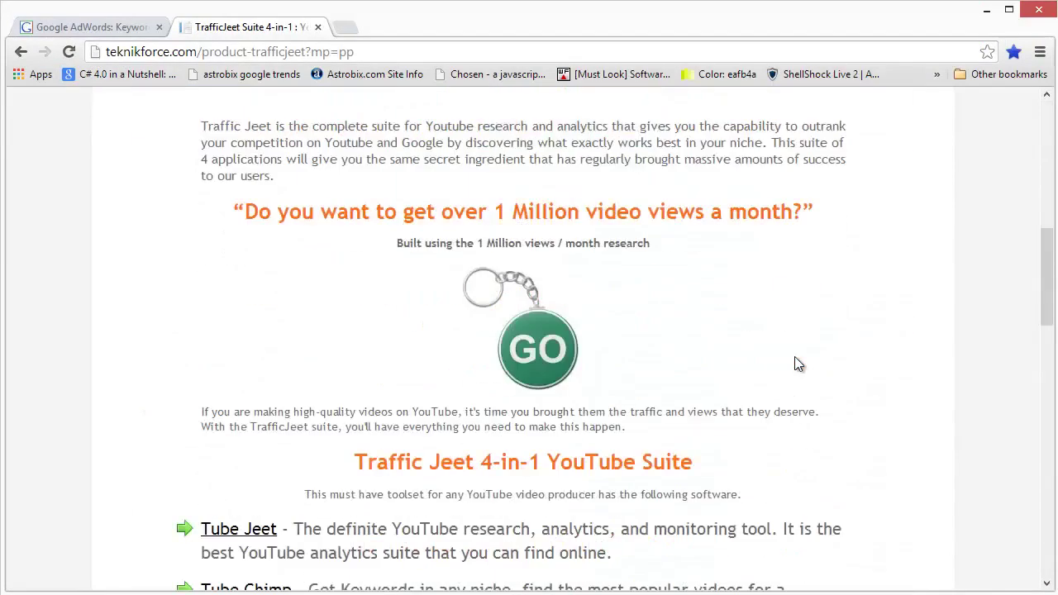
{"action": "scroll", "coordinate": [795, 357], "scroll_direction": "down", "scroll_amount": 8}
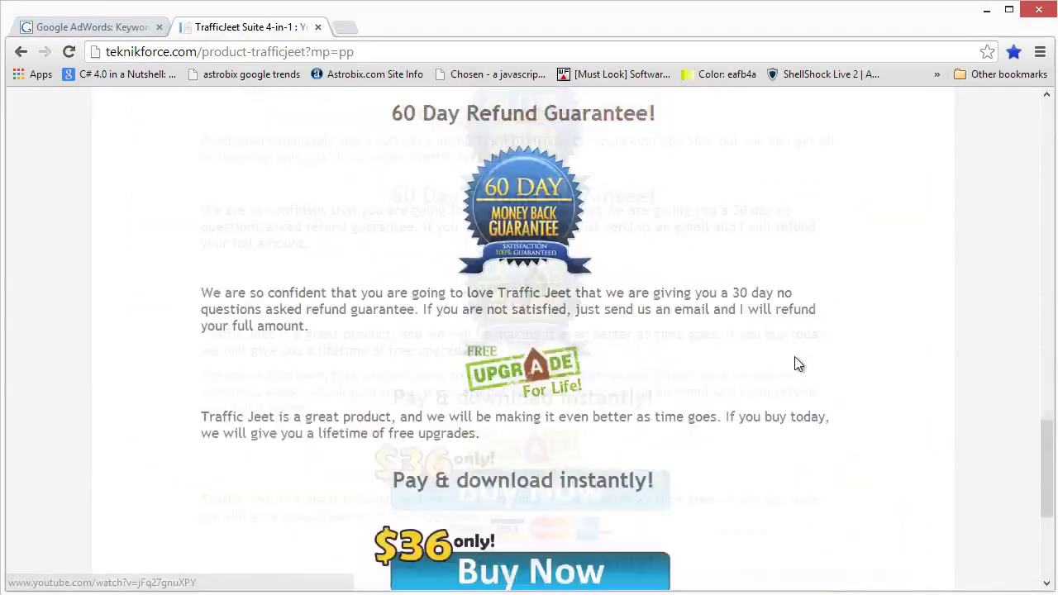
{"action": "scroll", "coordinate": [795, 360], "scroll_direction": "up", "scroll_amount": 6}
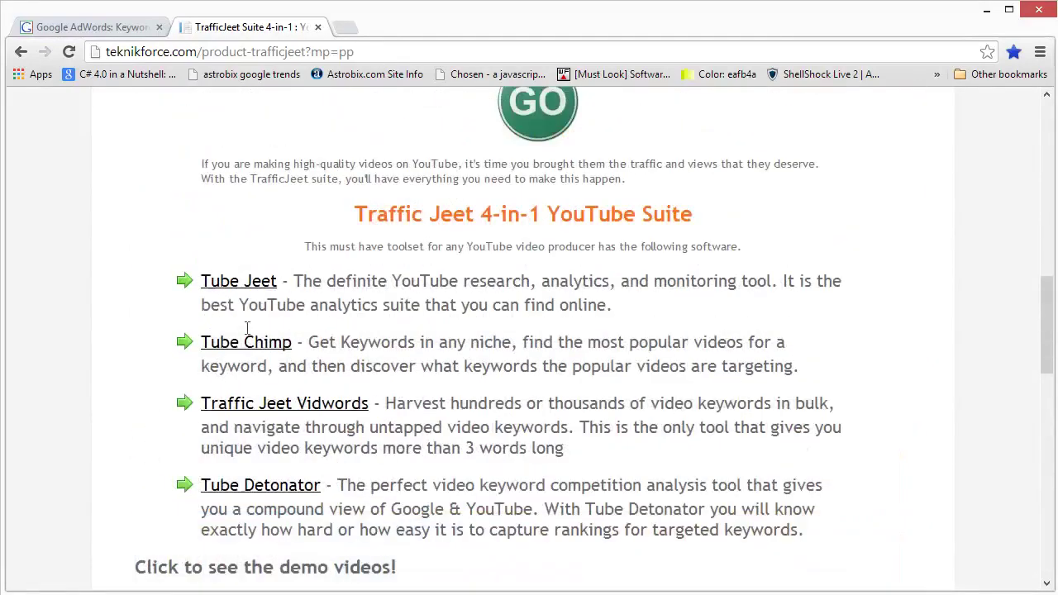
{"action": "left_click_drag", "start_coordinate": [289, 281], "coordinate": [524, 304]}
{"action": "left_click", "coordinate": [521, 306]}
{"action": "scroll", "coordinate": [276, 355], "scroll_direction": "down", "scroll_amount": 1}
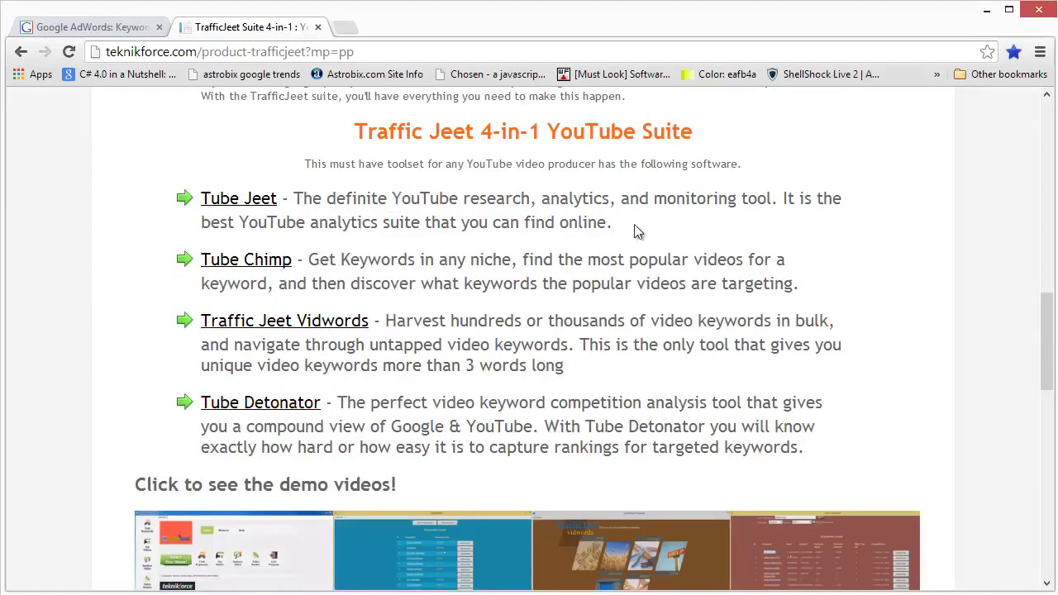
{"action": "scroll", "coordinate": [342, 450], "scroll_direction": "down", "scroll_amount": 1}
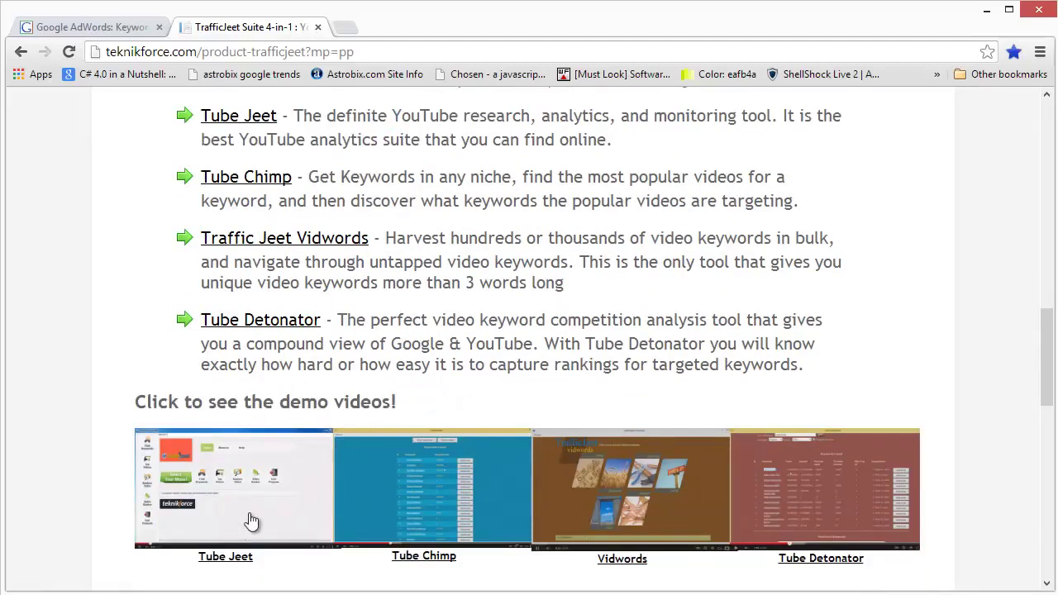
{"action": "scroll", "coordinate": [253, 520], "scroll_direction": "down", "scroll_amount": 1}
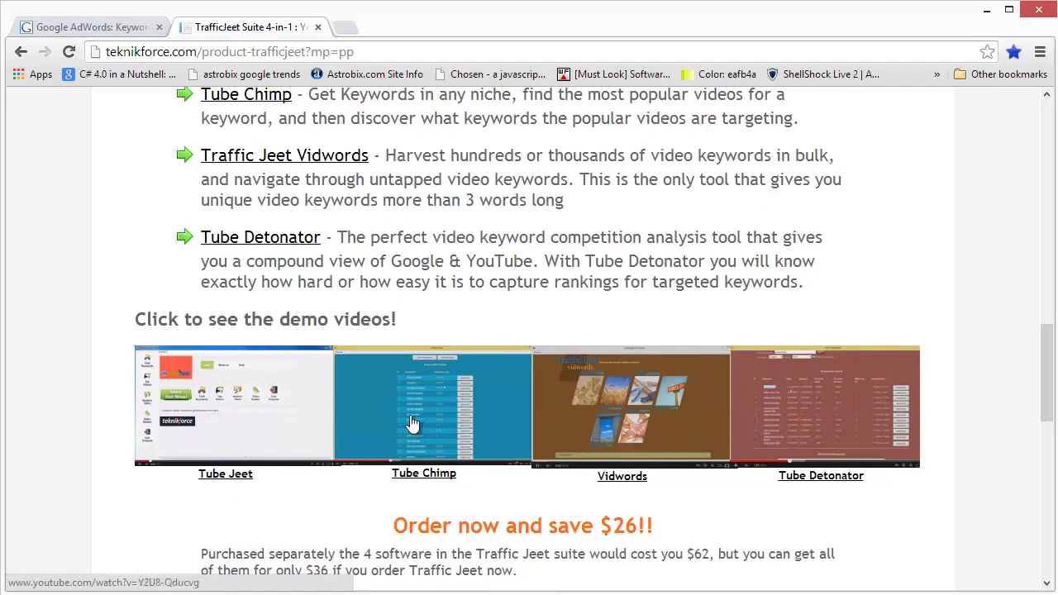
{"action": "scroll", "coordinate": [412, 416], "scroll_direction": "up", "scroll_amount": 2}
{"action": "scroll", "coordinate": [412, 416], "scroll_direction": "up", "scroll_amount": 5}
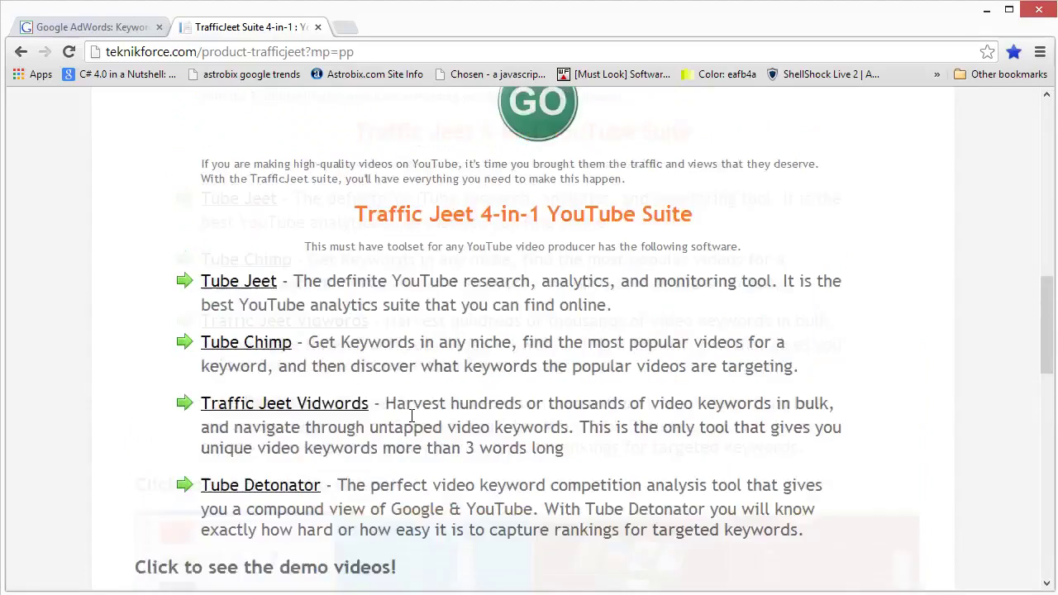
{"action": "scroll", "coordinate": [410, 423], "scroll_direction": "up", "scroll_amount": 7}
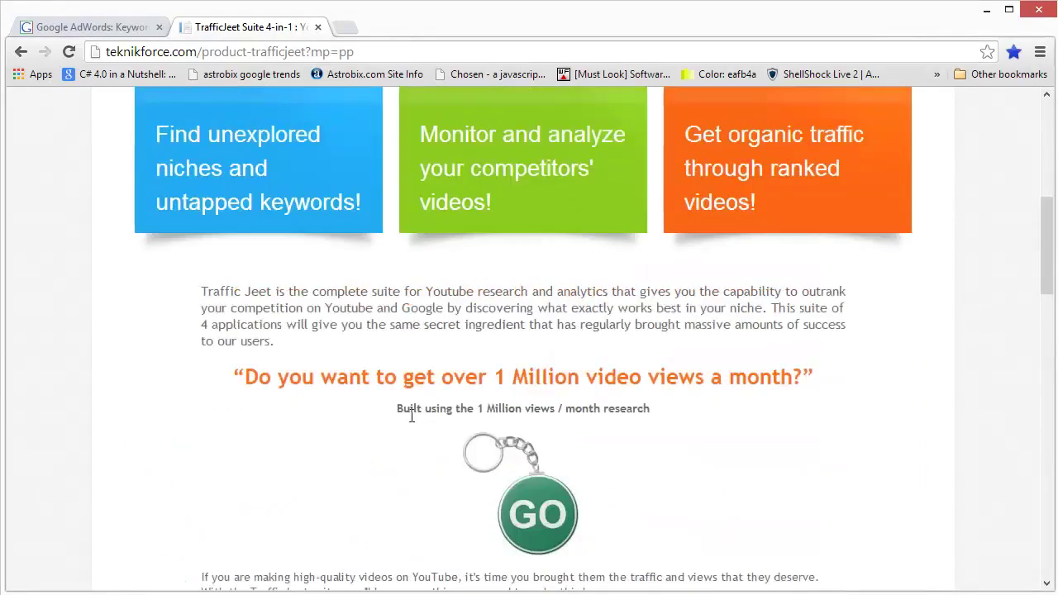